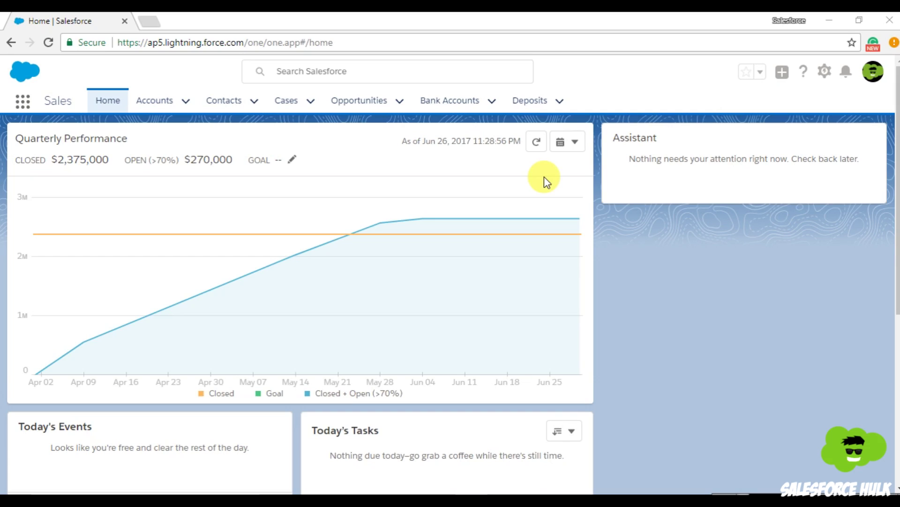
Open Setup and find the Sharing Settings page by searching for "Sharing"
click(824, 72)
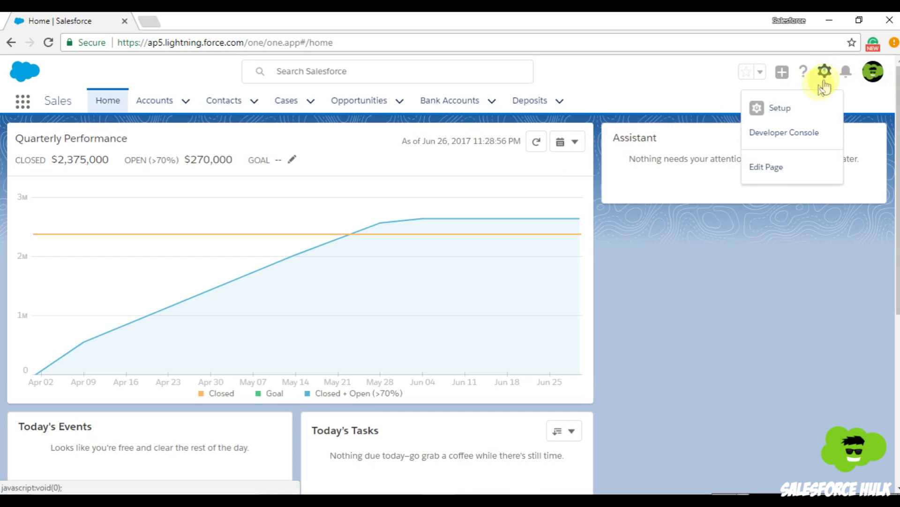
click(791, 110)
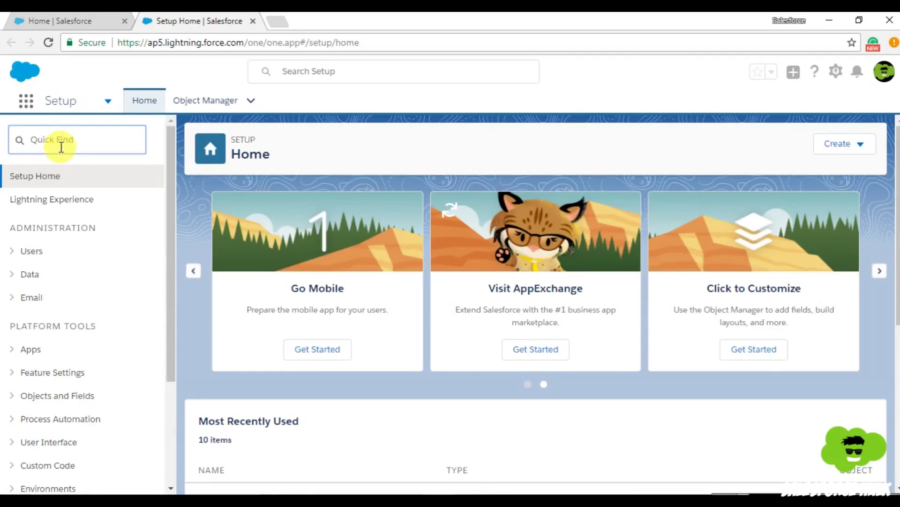
click(61, 147)
text(Sharing)
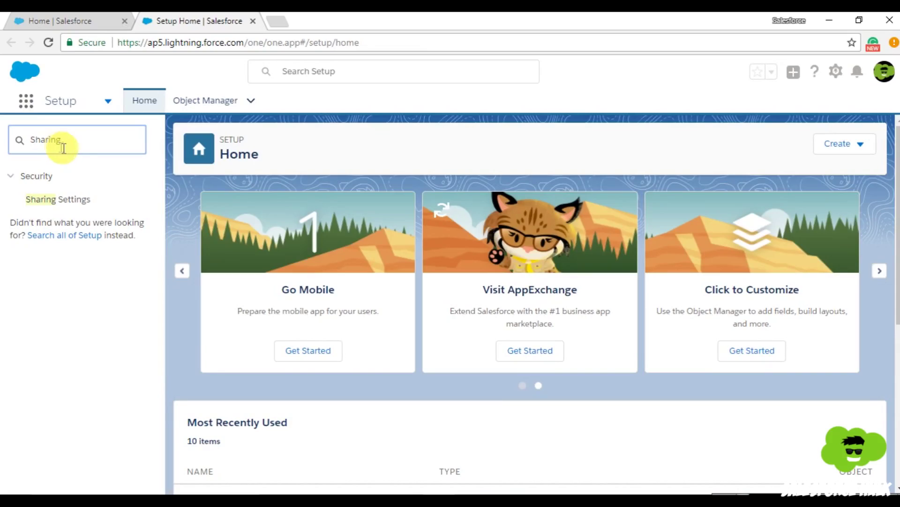
click(69, 200)
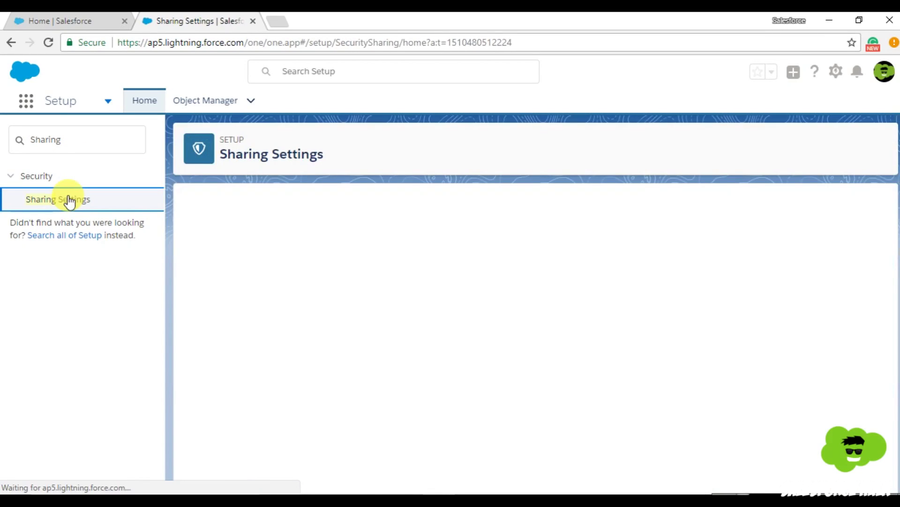
Open the organization-wide defaults for editing and set the Bank Account object's default internal access to Private
scroll(553, 291, down, 10)
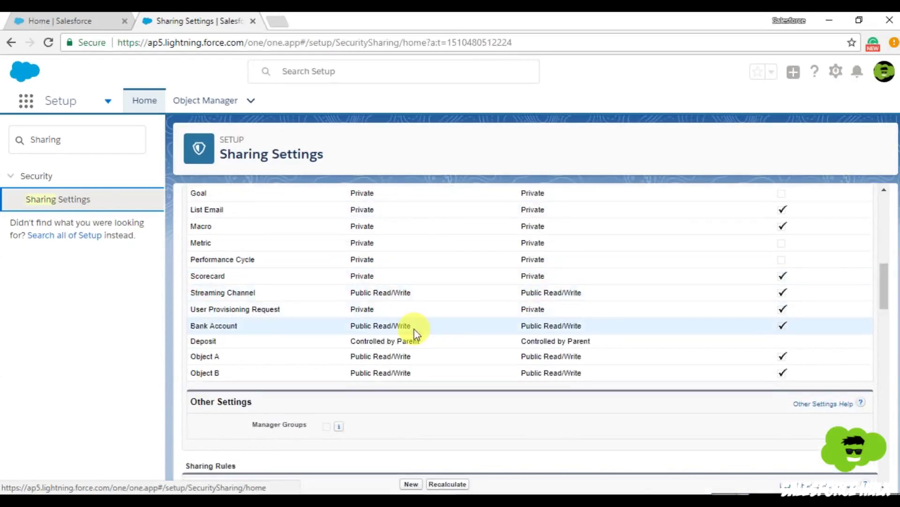
scroll(479, 346, up, 10)
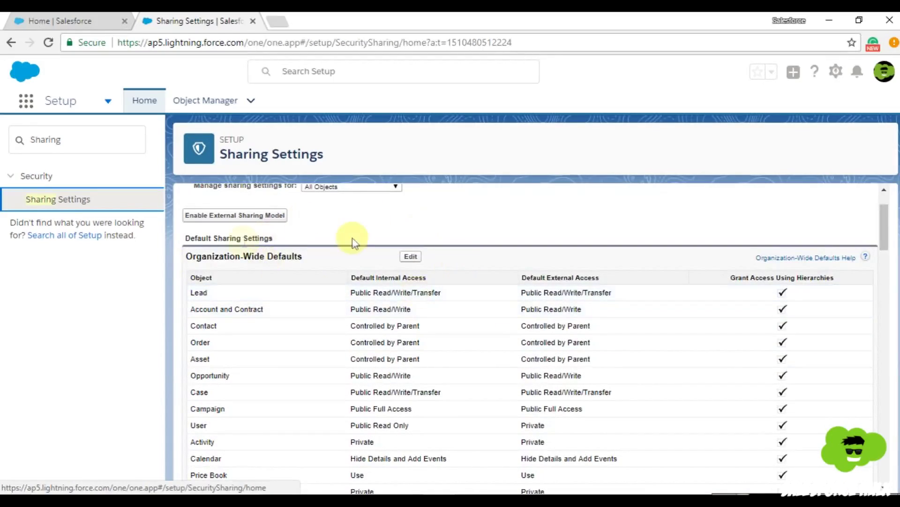
click(410, 257)
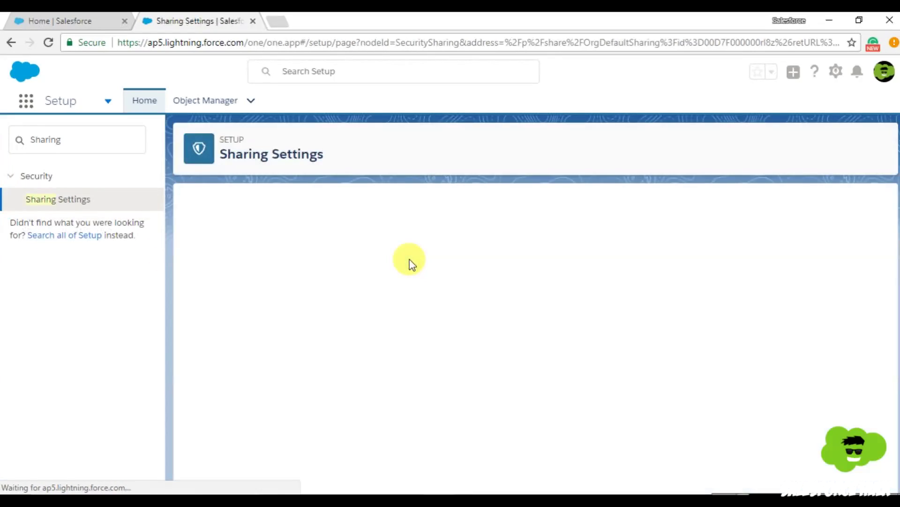
scroll(410, 262, down, 5)
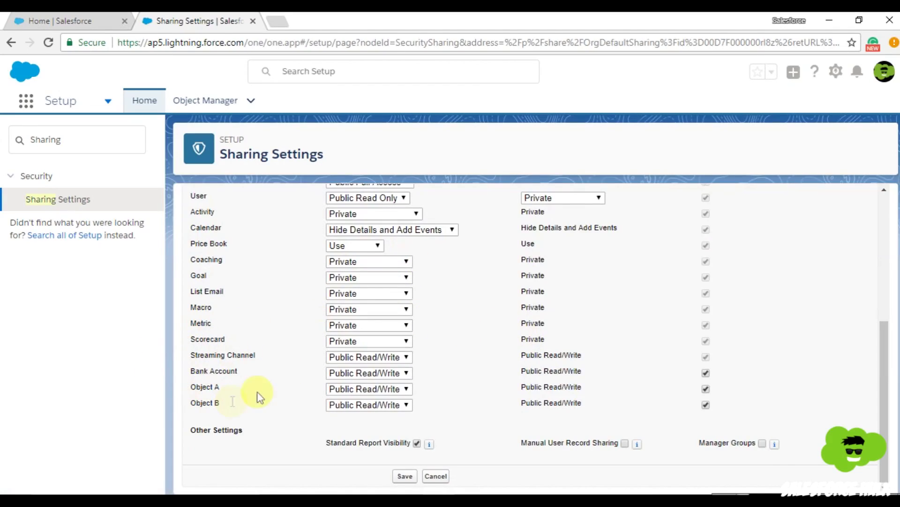
click(358, 373)
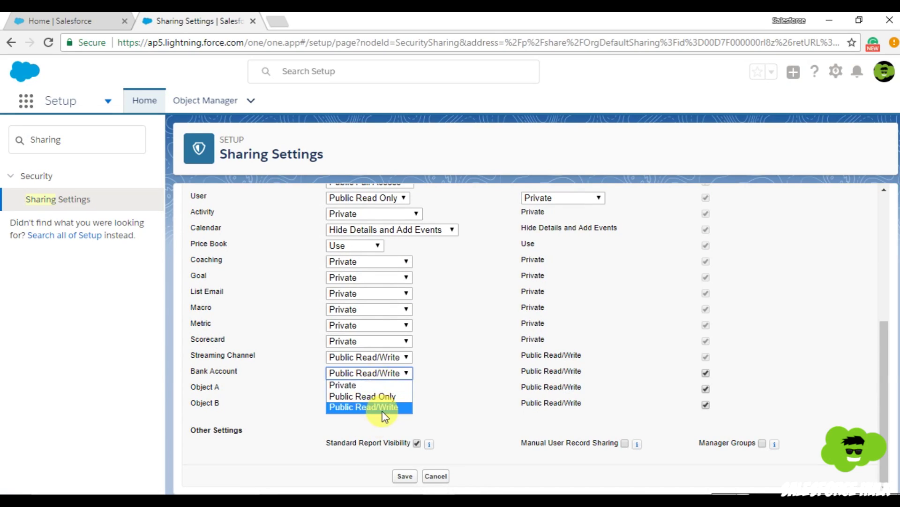
click(373, 384)
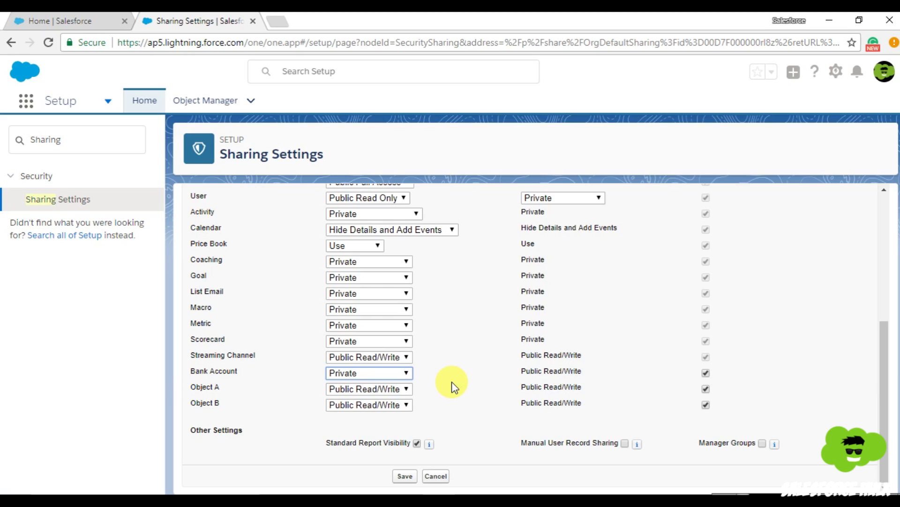
Try Public Read Only and Public Read/Write as Bank Account's default internal access, returning it to Private
click(401, 372)
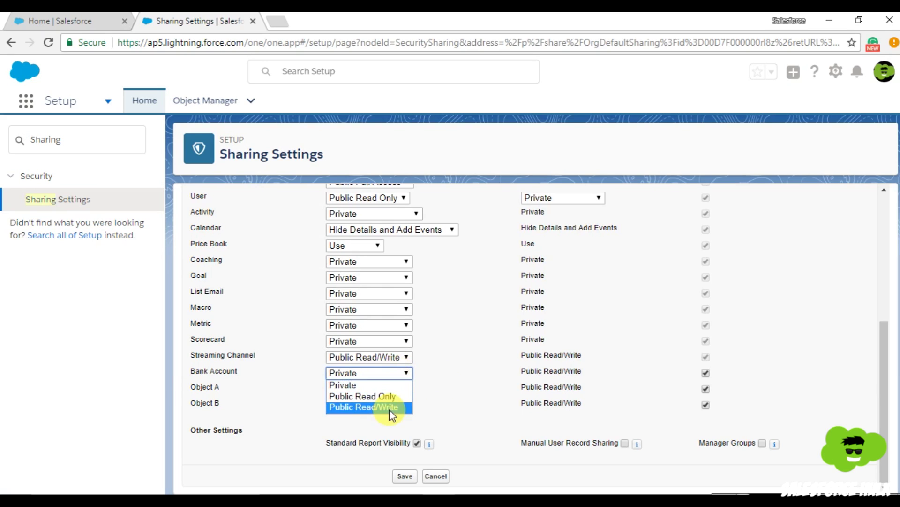
click(387, 397)
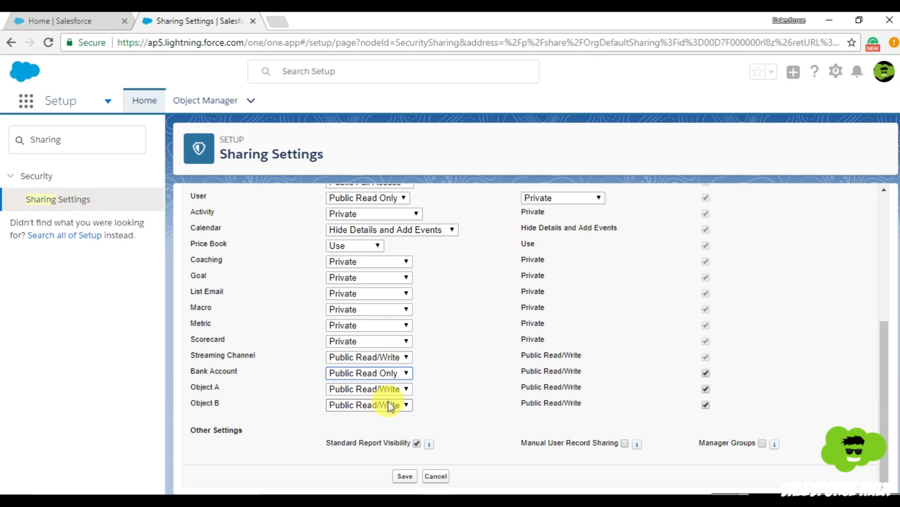
click(400, 372)
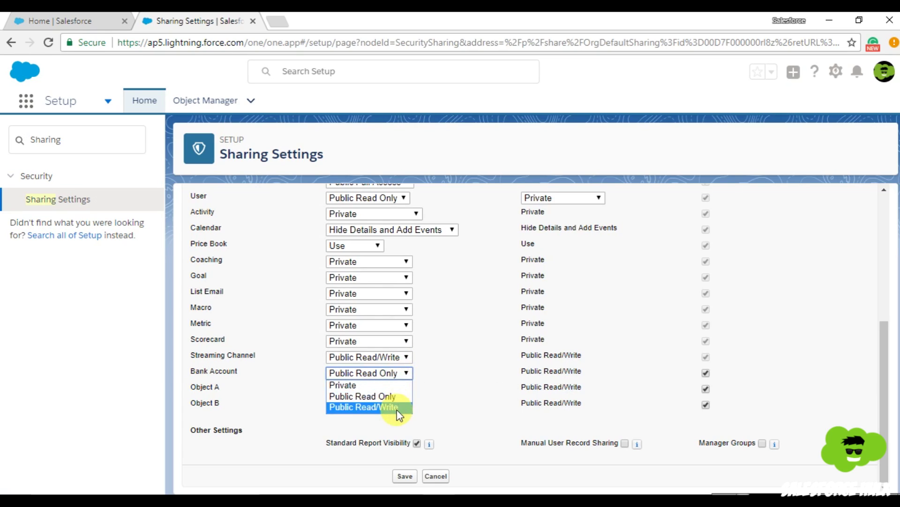
click(397, 410)
click(398, 373)
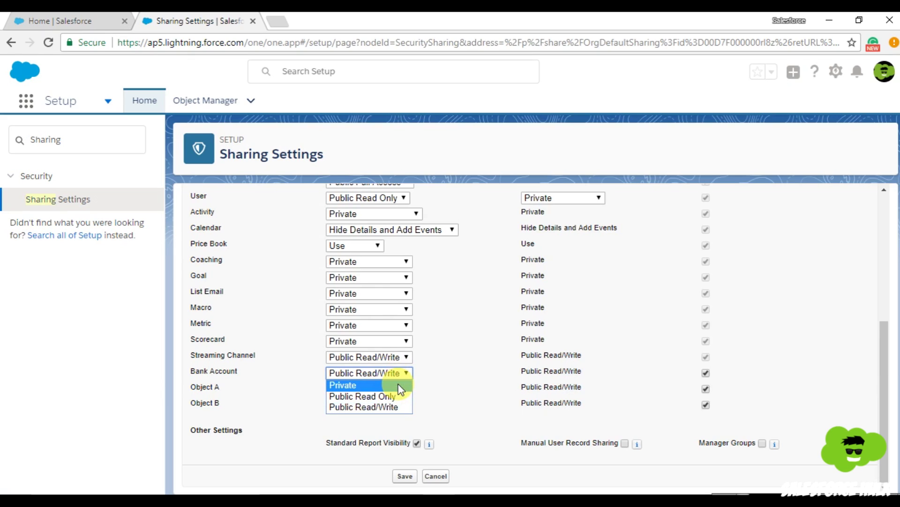
click(400, 389)
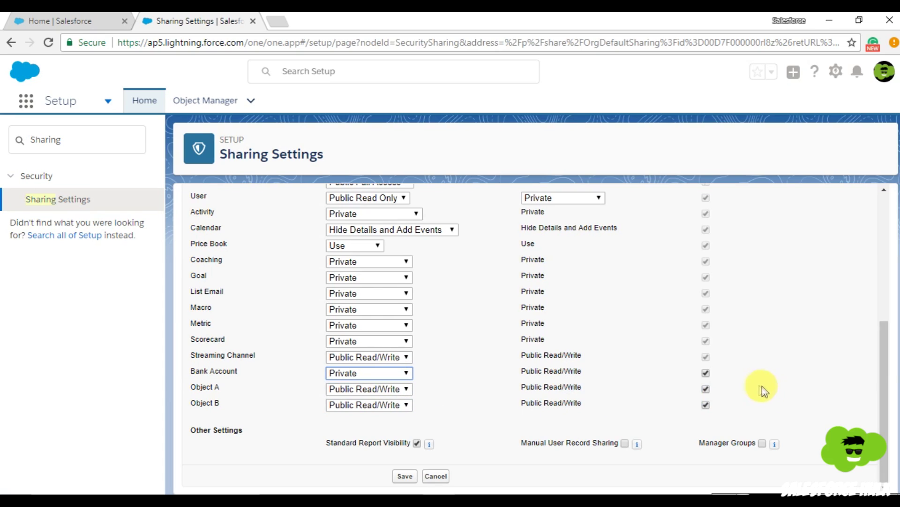
Review the Grant Access Using Hierarchies option for Bank Account and save the organization-wide defaults
scroll(720, 382, up, 4)
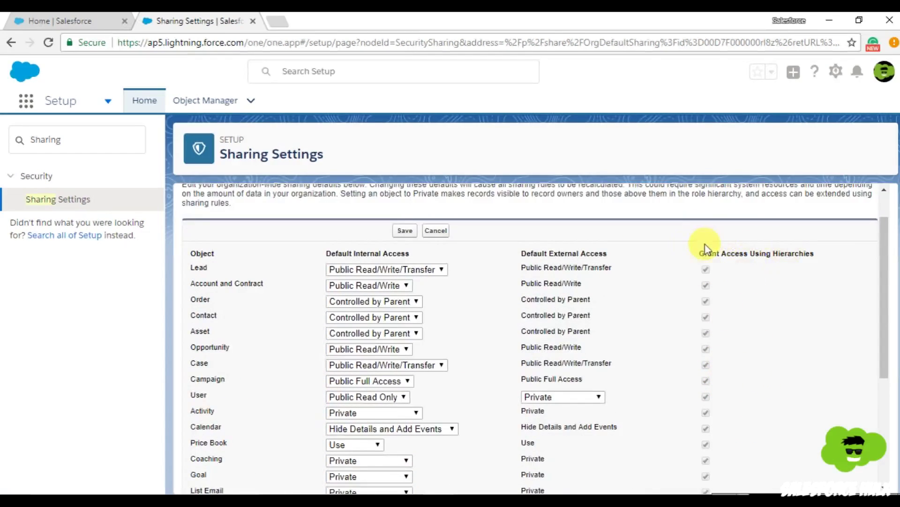
drag(699, 253, 822, 257)
scroll(755, 306, down, 1)
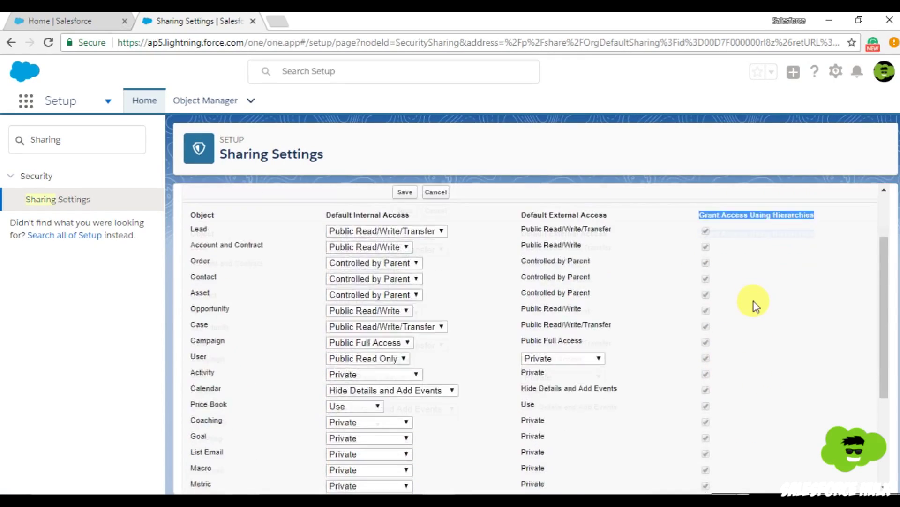
scroll(755, 305, down, 4)
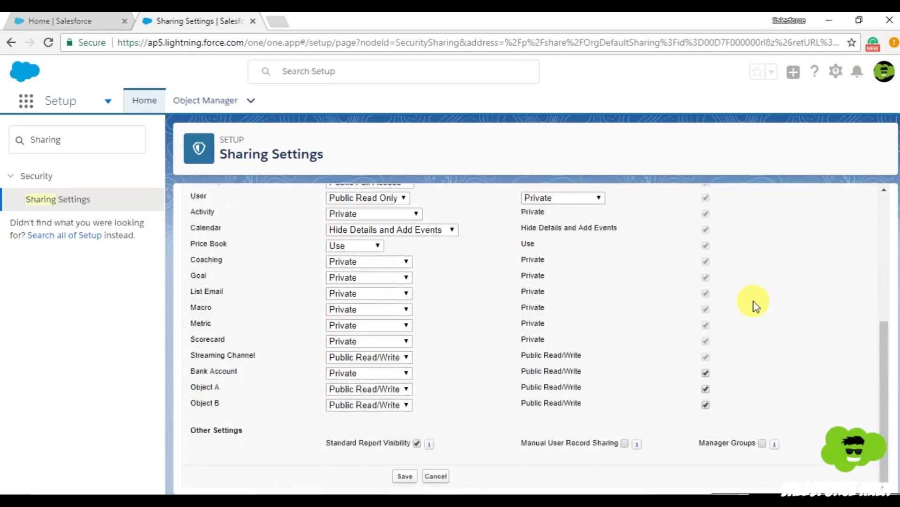
click(708, 375)
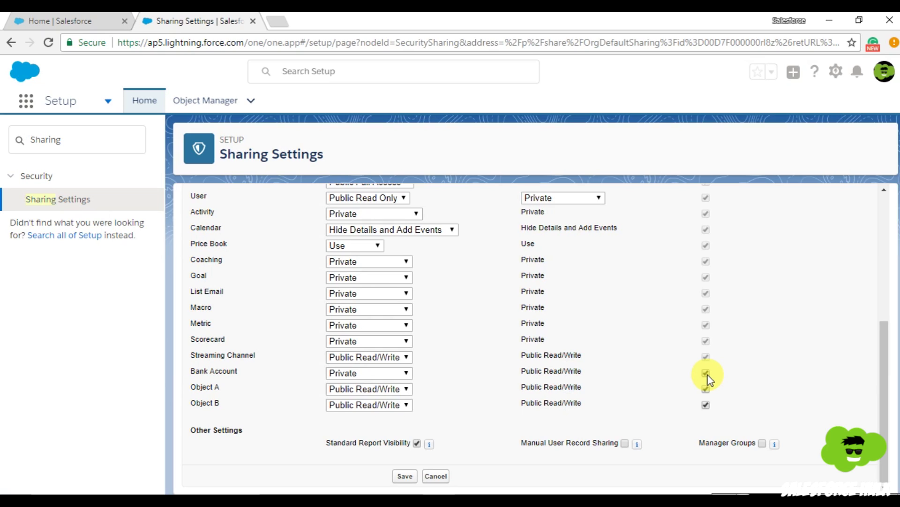
click(405, 476)
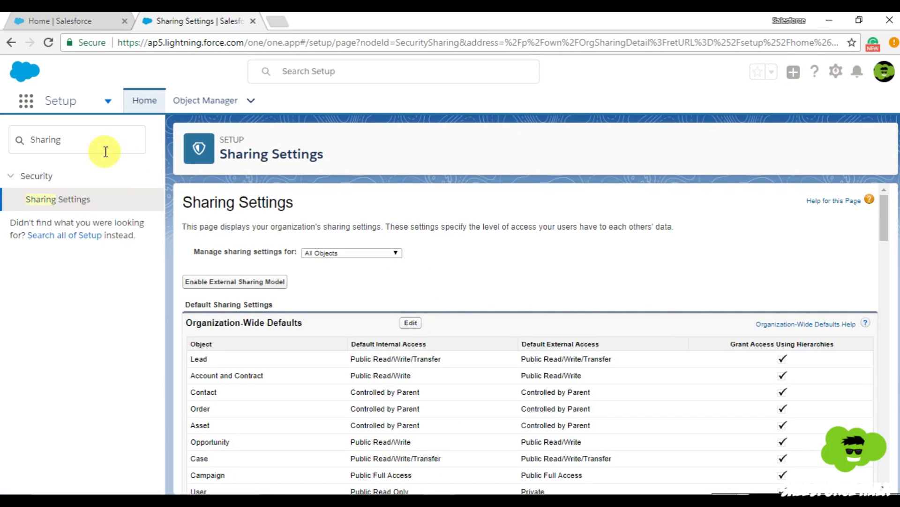
Find the Roles page in Setup by searching for "Role" and open the organization's role hierarchy
drag(115, 140, 8, 140)
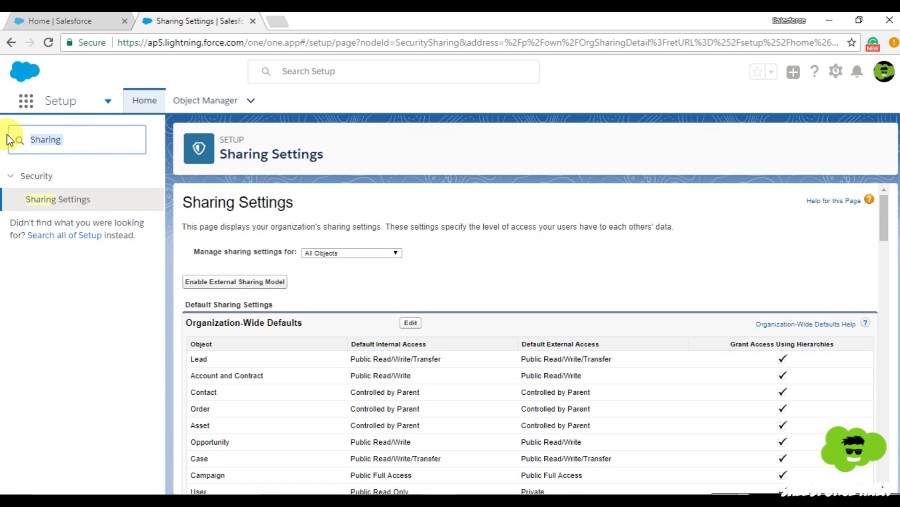
text(Role)
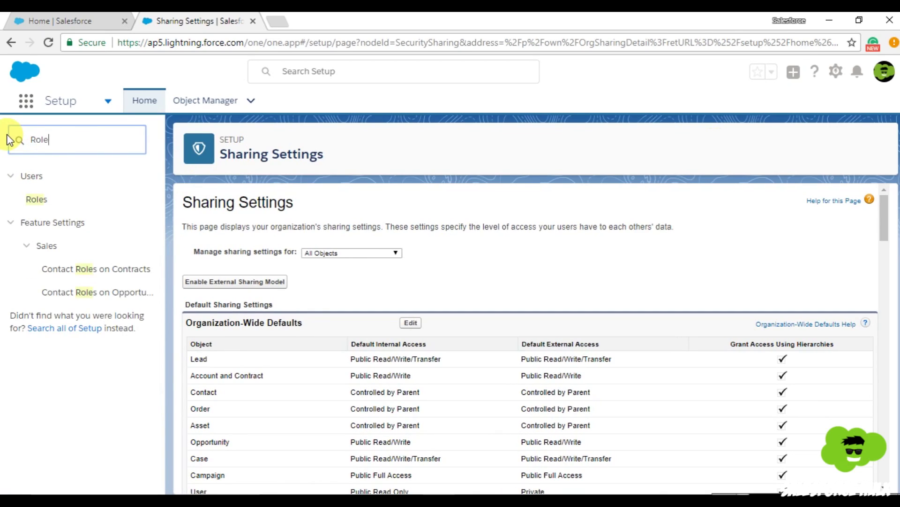
click(43, 203)
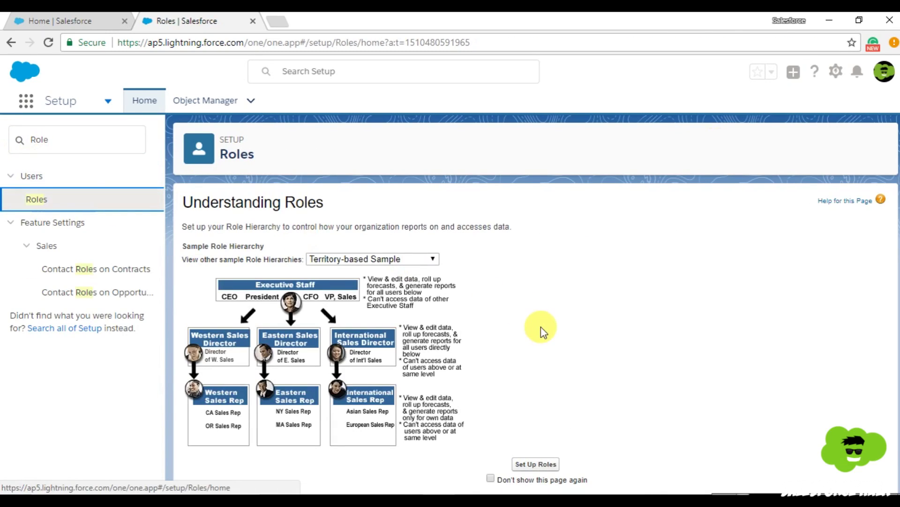
click(535, 464)
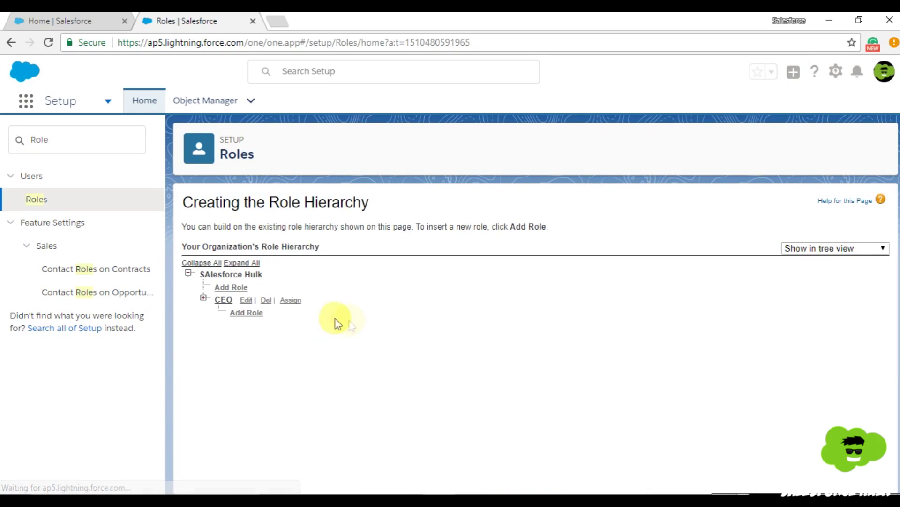
Expand the role hierarchy under CEO, SVP, Sales & Marketing, VP, Marketing and Marketing Team
click(203, 298)
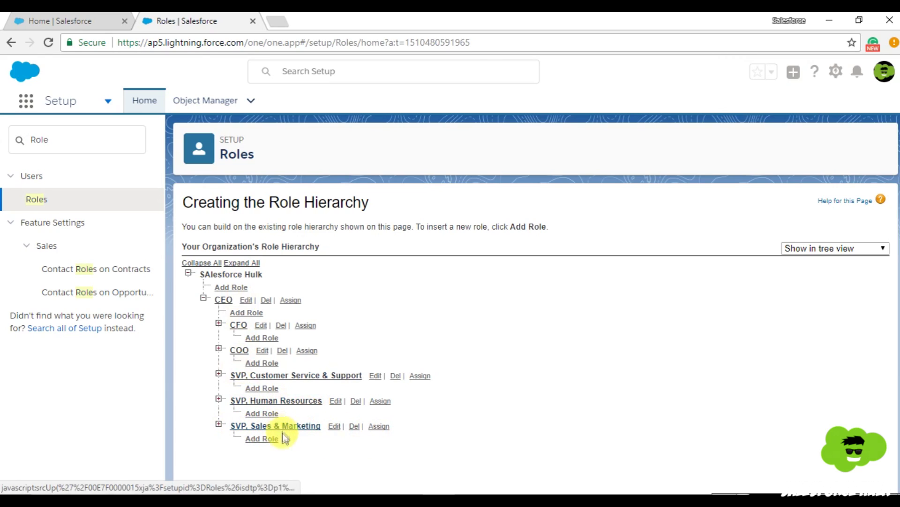
click(222, 426)
scroll(359, 420, down, 1)
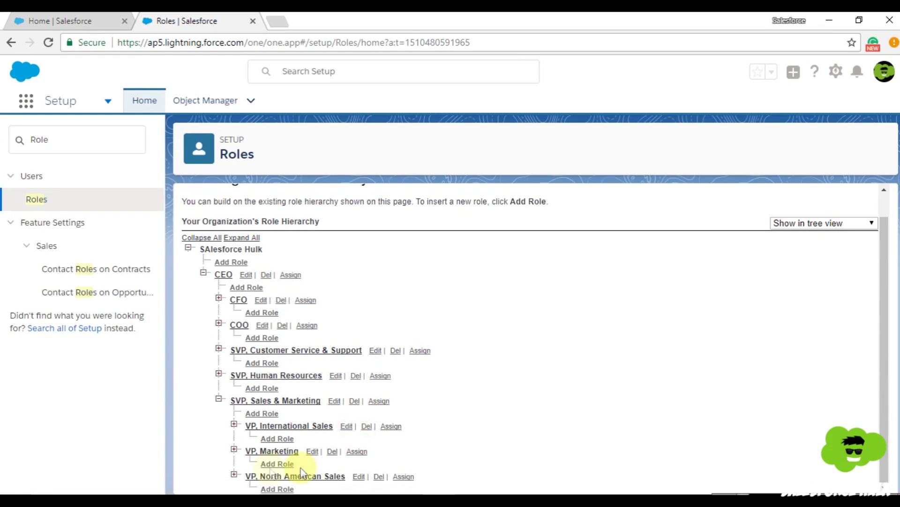
scroll(345, 454, up, 1)
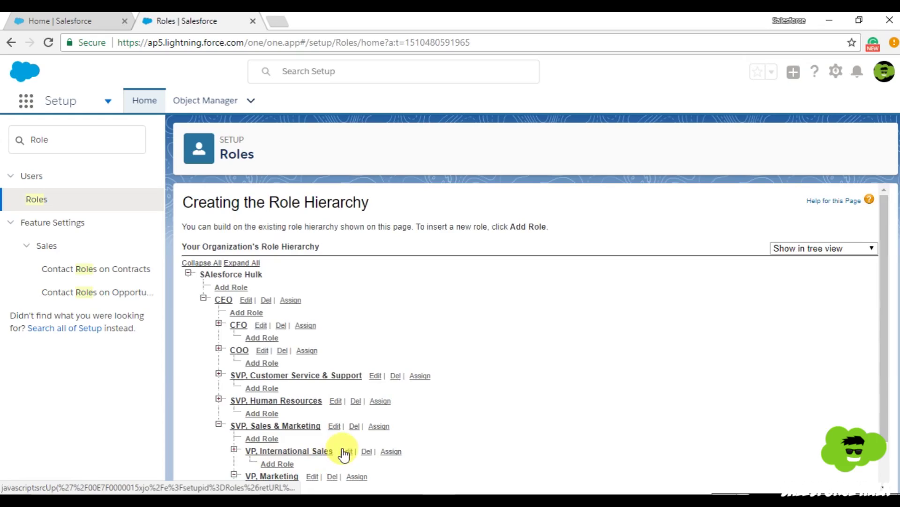
scroll(345, 454, down, 2)
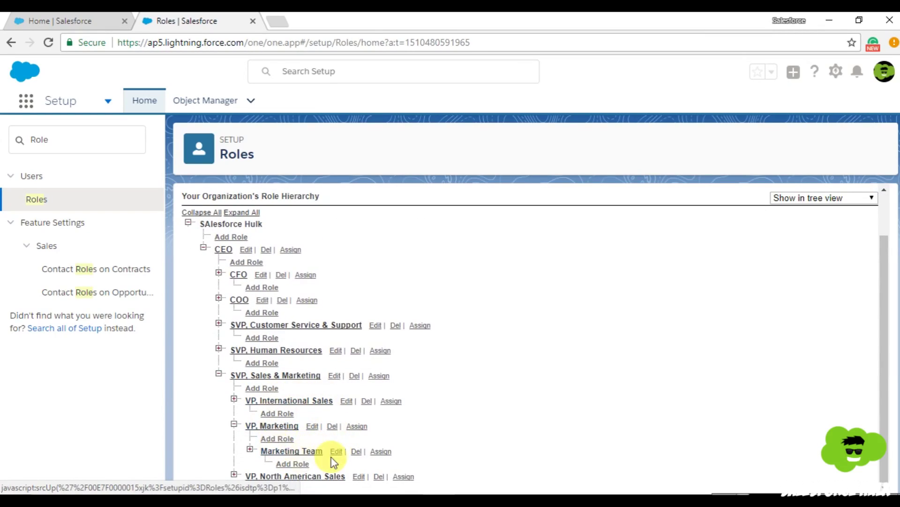
click(250, 449)
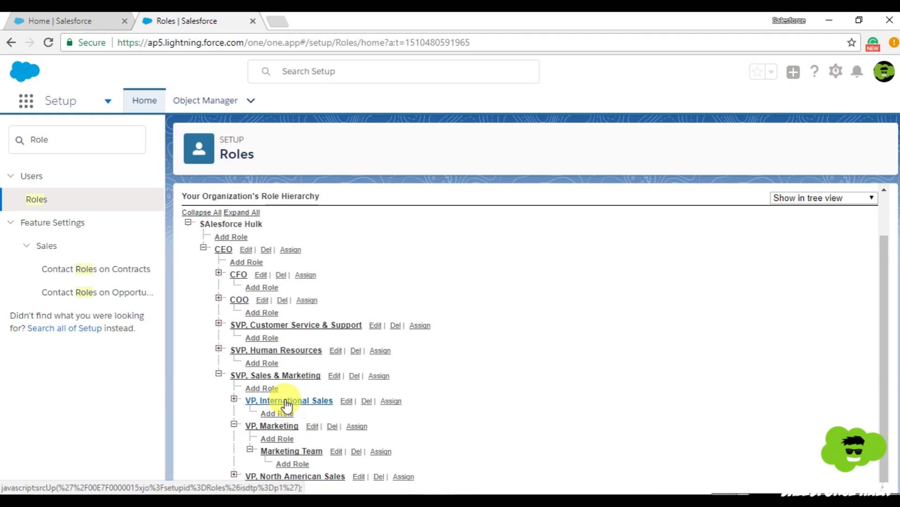
Add and save a role labelled "Creative Head" with role name Creative_Head, reporting to VP, Marketing
click(284, 436)
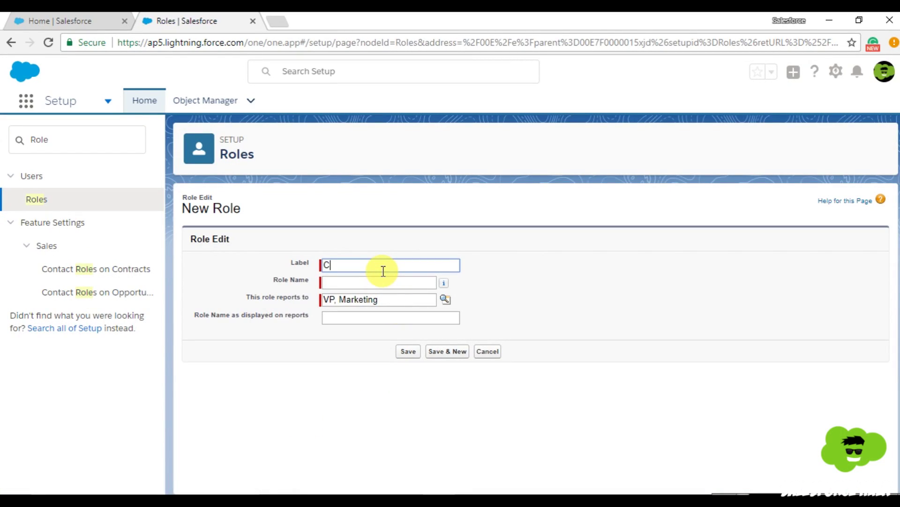
text(Creative Head)
key(Tab)
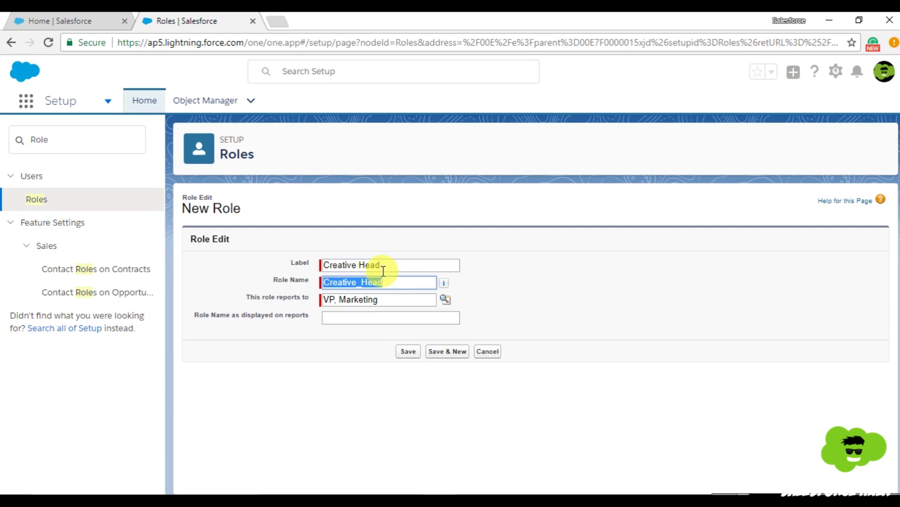
click(428, 317)
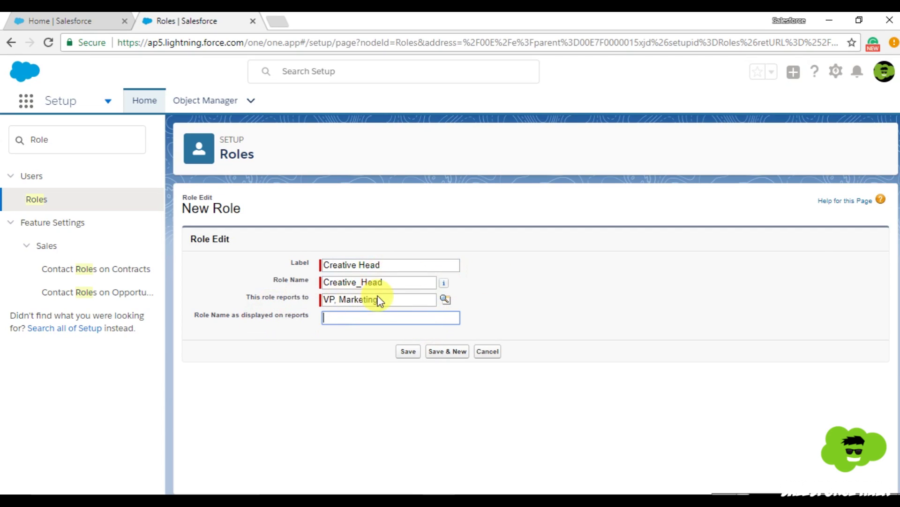
click(410, 352)
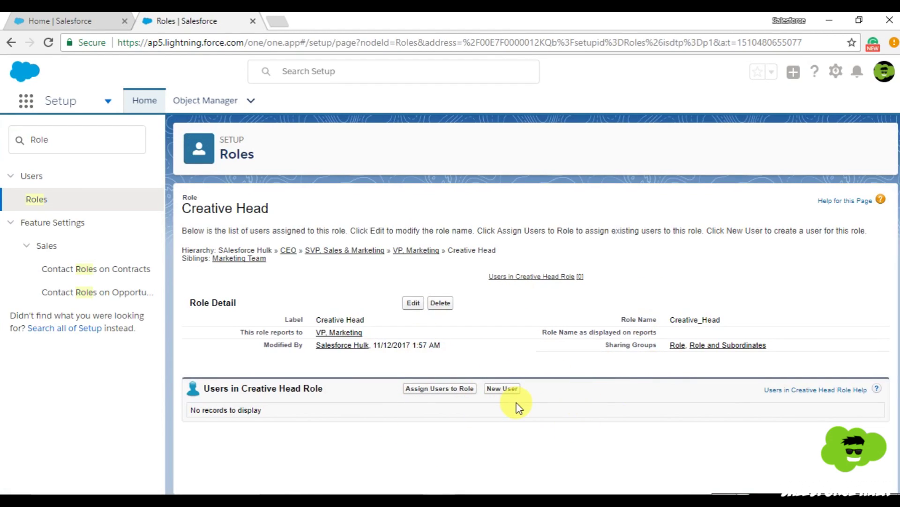
Start assigning users to the Creative Head role and show the All Unassigned users as available
click(448, 392)
scroll(400, 373, down, 4)
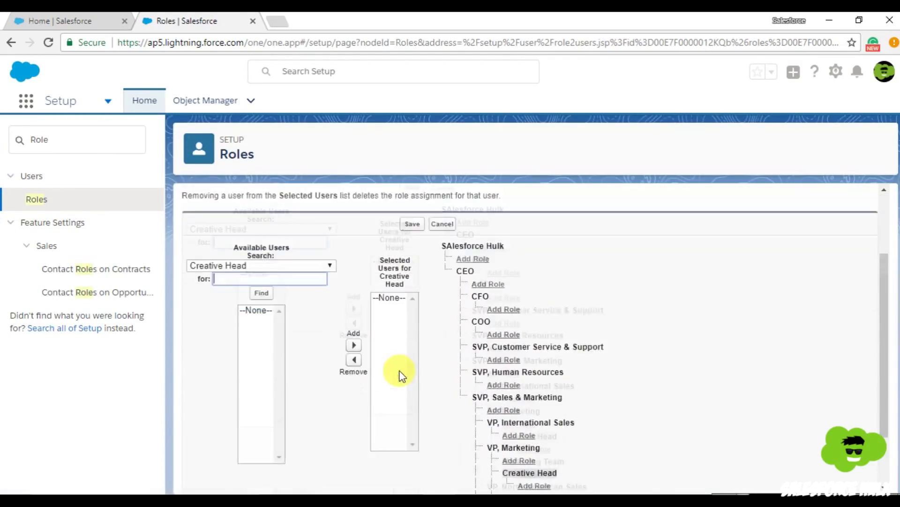
scroll(305, 293, up, 3)
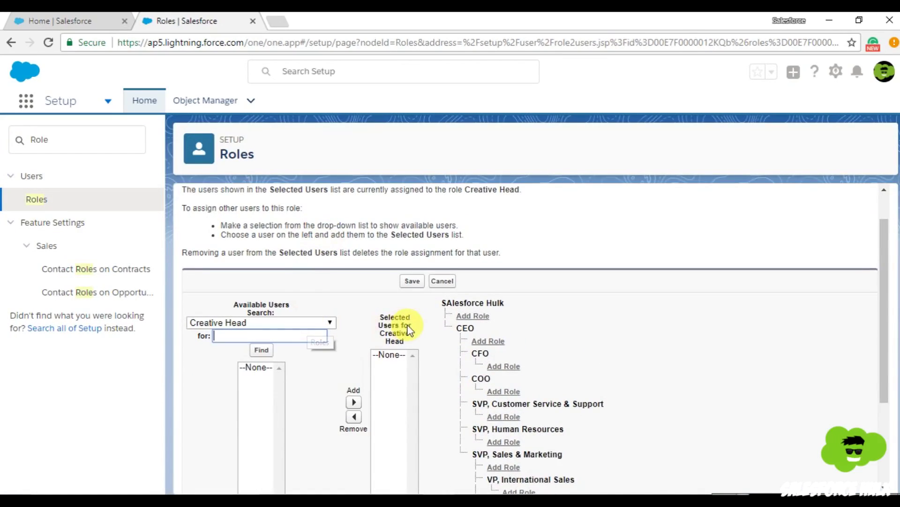
scroll(398, 321, down, 3)
scroll(305, 238, up, 1)
click(314, 256)
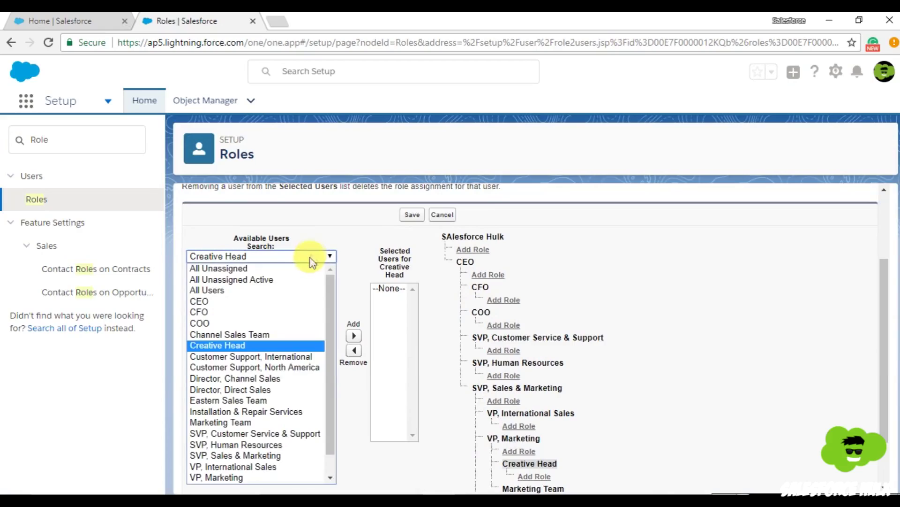
click(296, 272)
scroll(305, 300, down, 3)
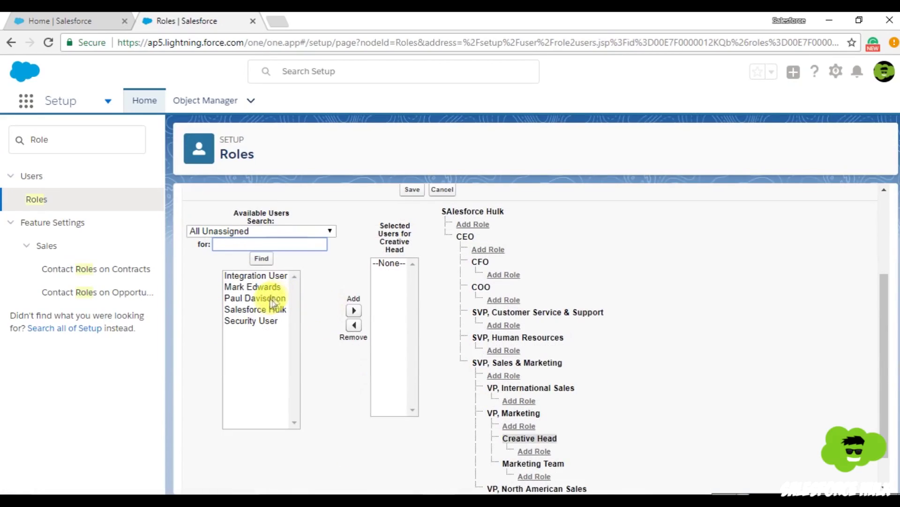
Add the third user in the unassigned list to the Creative Head role and save the assignment
click(271, 300)
click(354, 310)
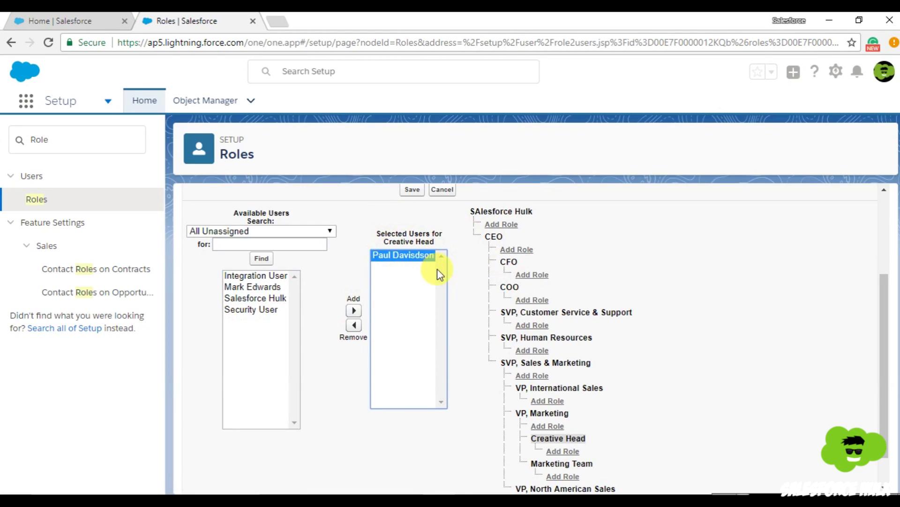
scroll(437, 270, up, 2)
scroll(453, 327, down, 1)
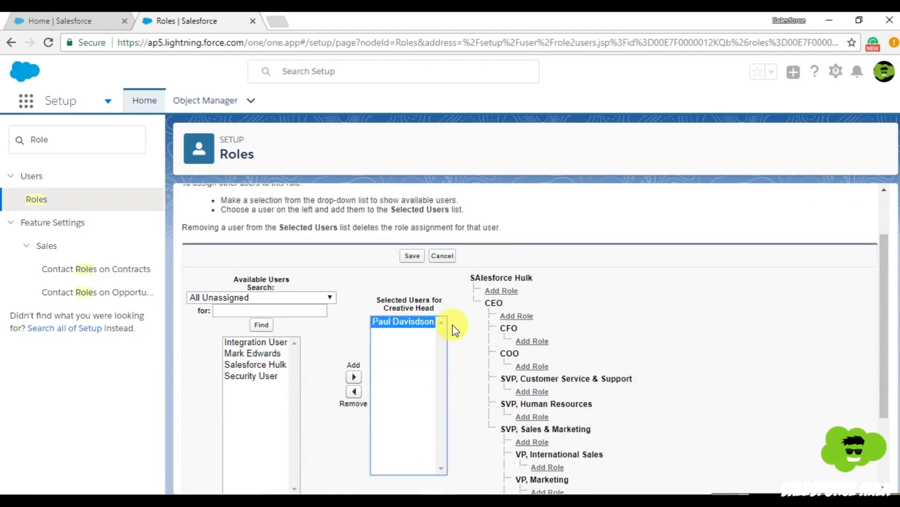
scroll(453, 326, up, 1)
click(407, 324)
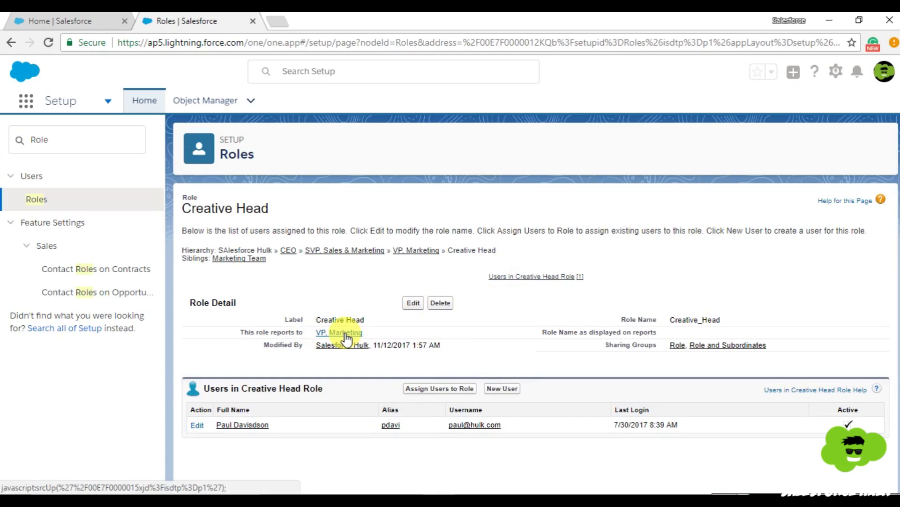
Add and save a role labelled "Designer" with role name Designer under Creative Head in the role hierarchy
click(40, 201)
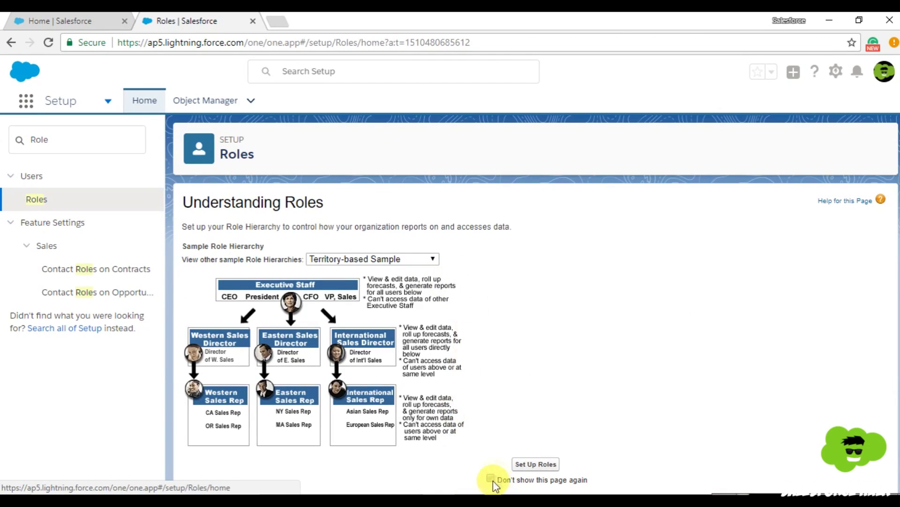
click(526, 464)
scroll(437, 412, down, 2)
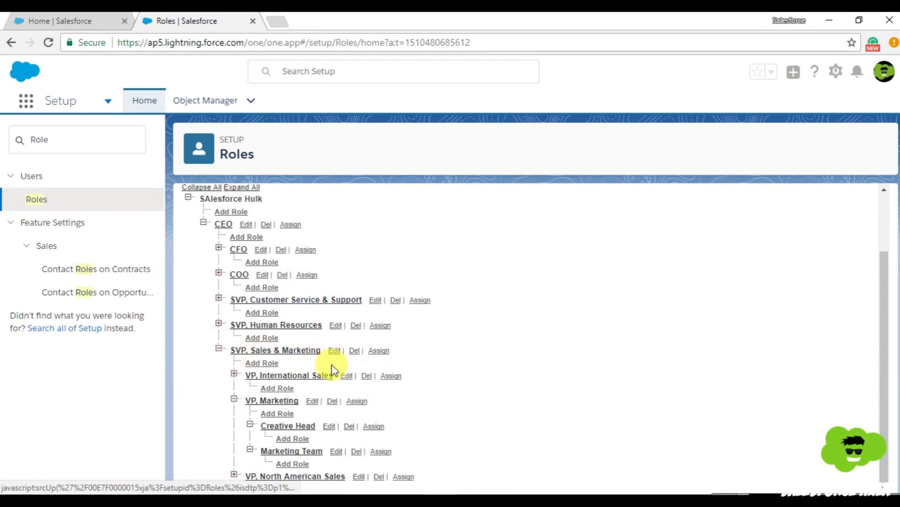
click(292, 437)
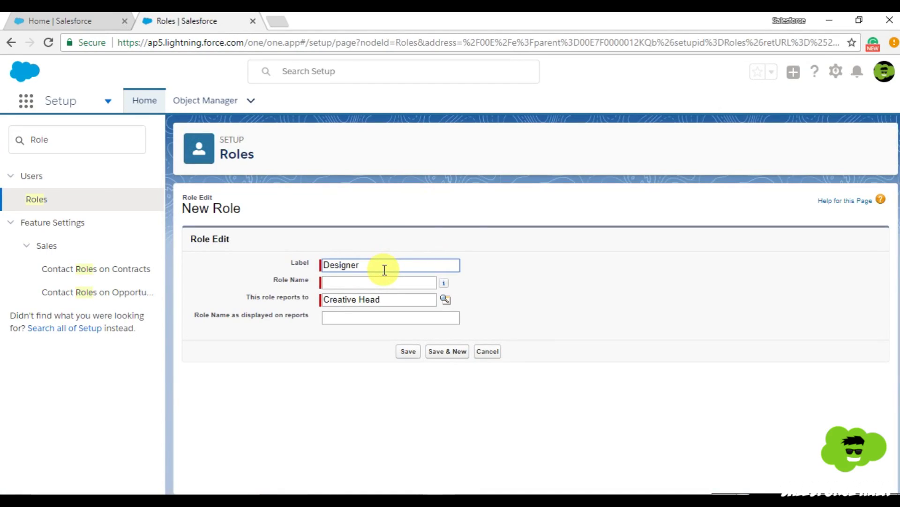
key(Tab)
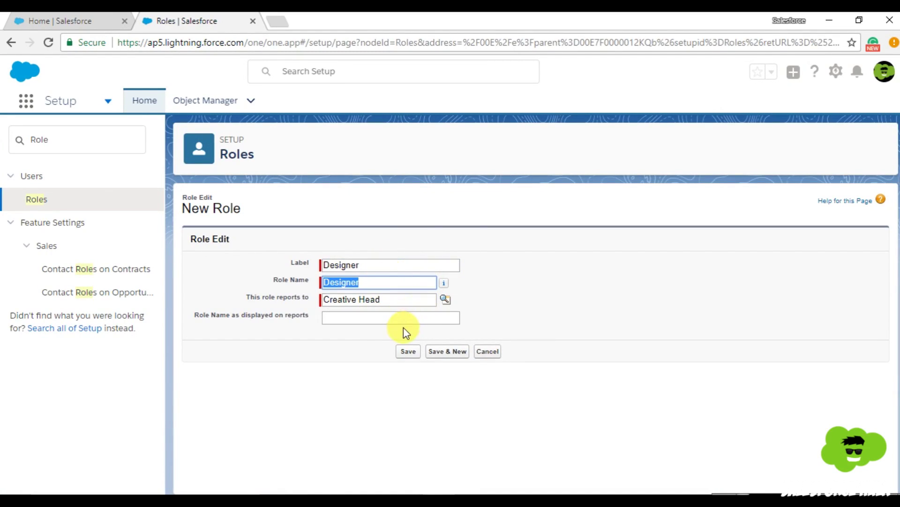
click(415, 352)
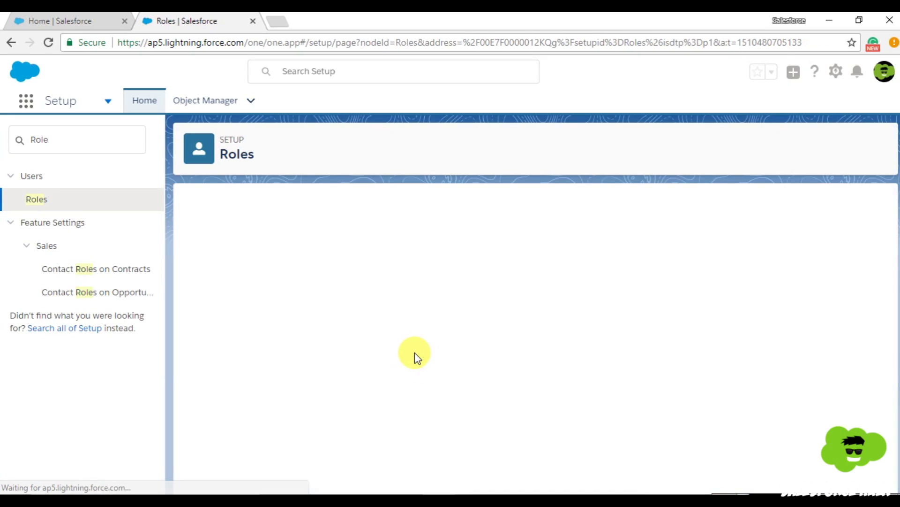
Assign the second user in the All Unassigned list to the Designer role and save the assignment
click(451, 378)
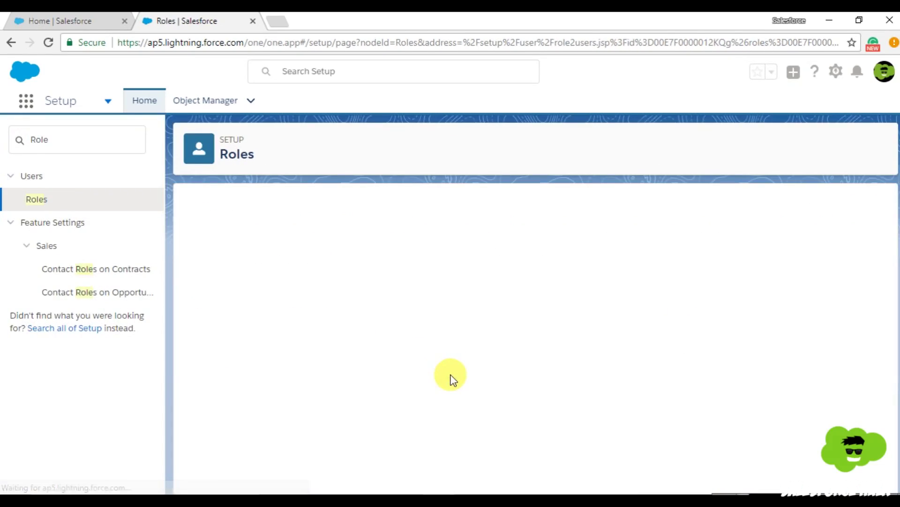
scroll(297, 358, down, 3)
click(306, 232)
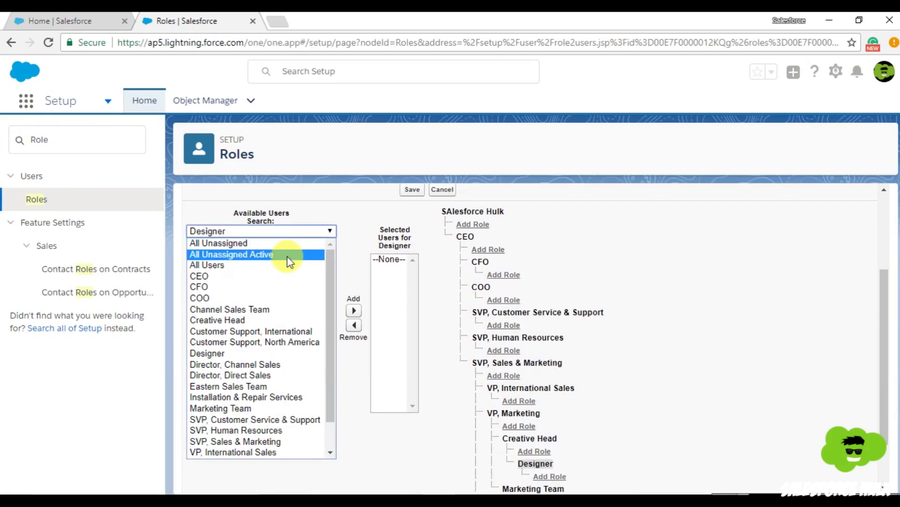
click(291, 243)
click(274, 418)
scroll(328, 438, down, 2)
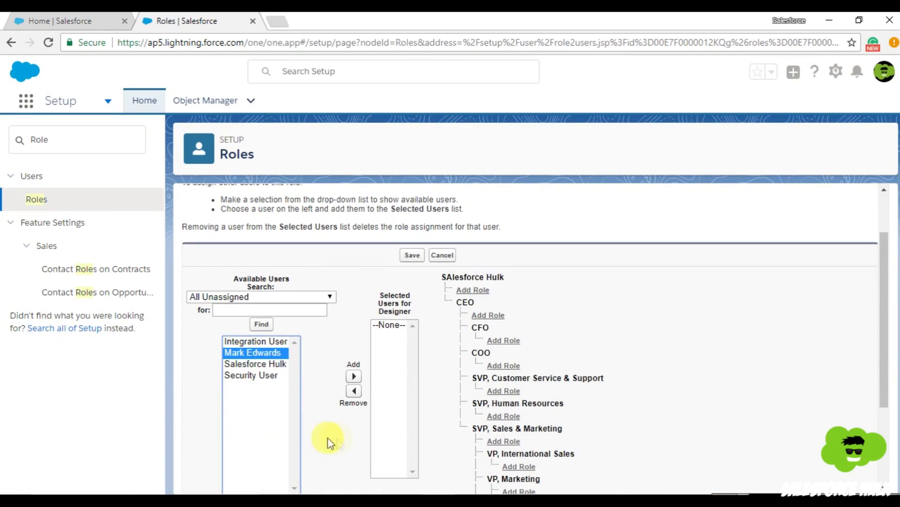
click(353, 375)
click(413, 255)
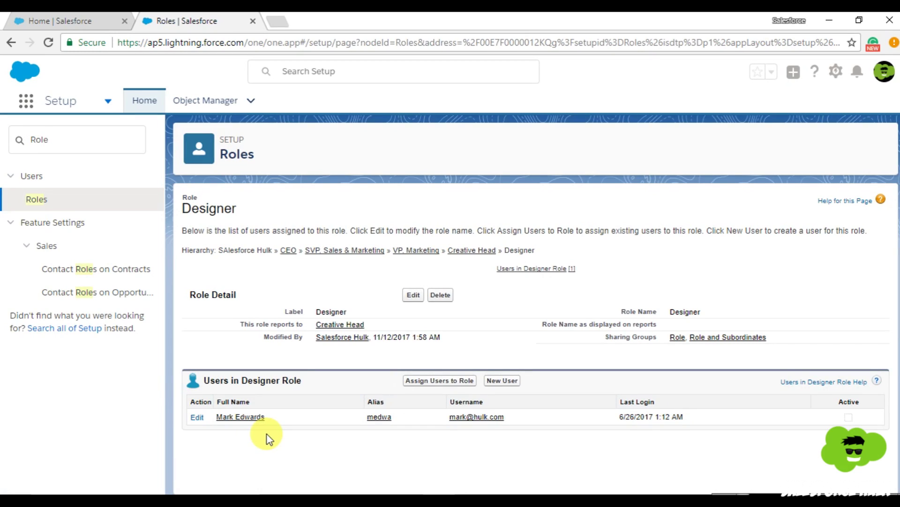
Reopen the organization's role hierarchy and examine where Creative Head and Designer sit under VP, Marketing
click(47, 204)
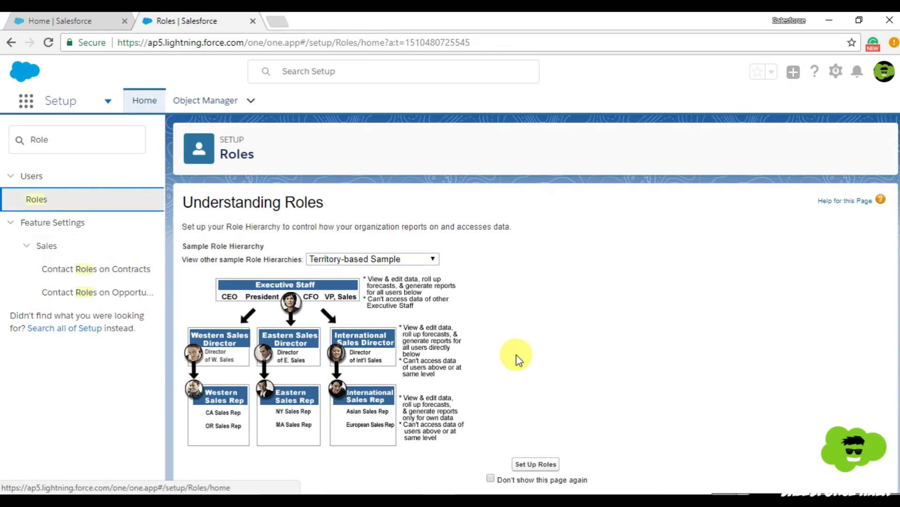
click(529, 464)
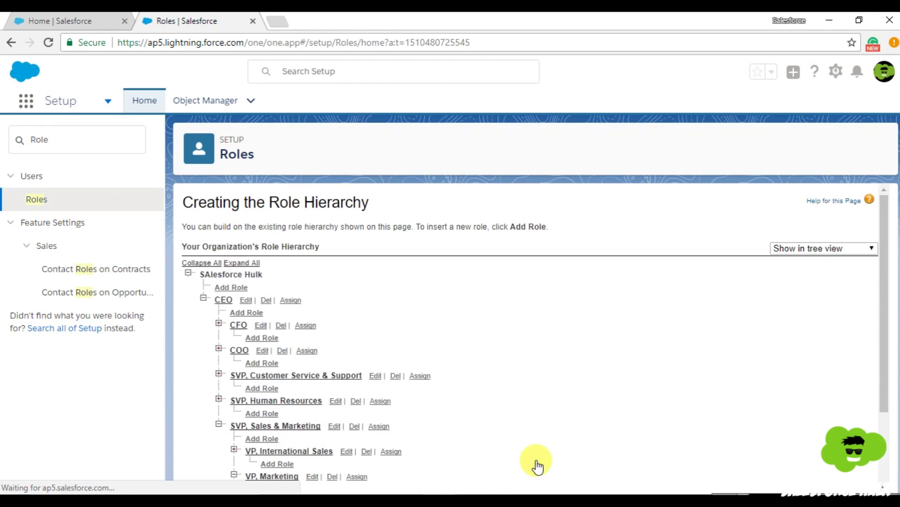
scroll(459, 390, down, 3)
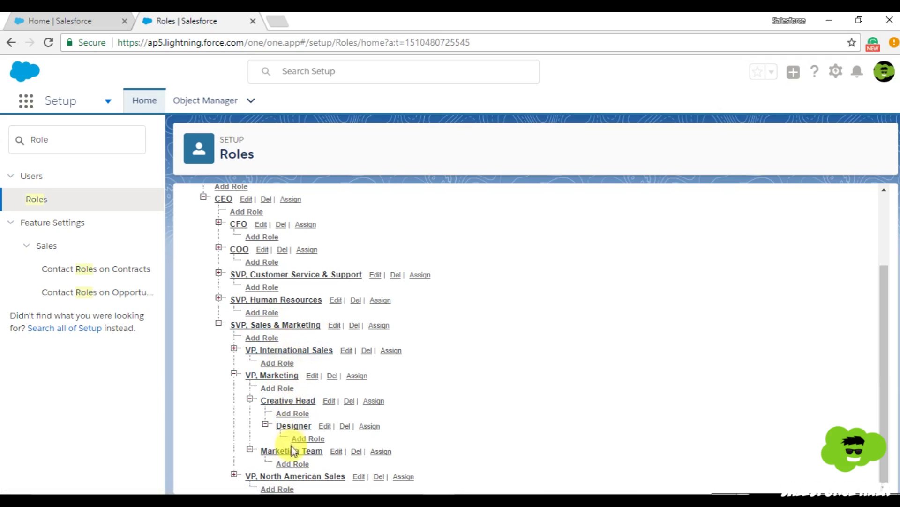
scroll(292, 477, up, 2)
scroll(292, 477, down, 2)
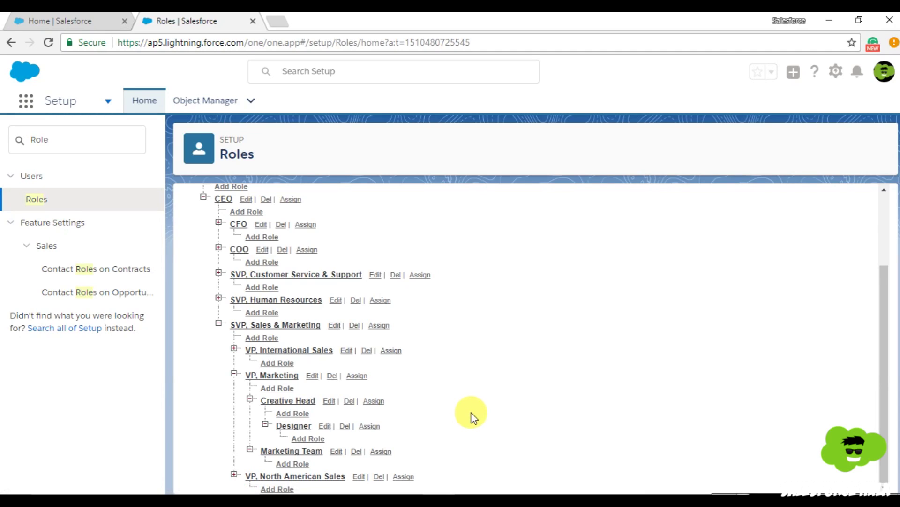
scroll(471, 412, up, 2)
scroll(470, 412, down, 2)
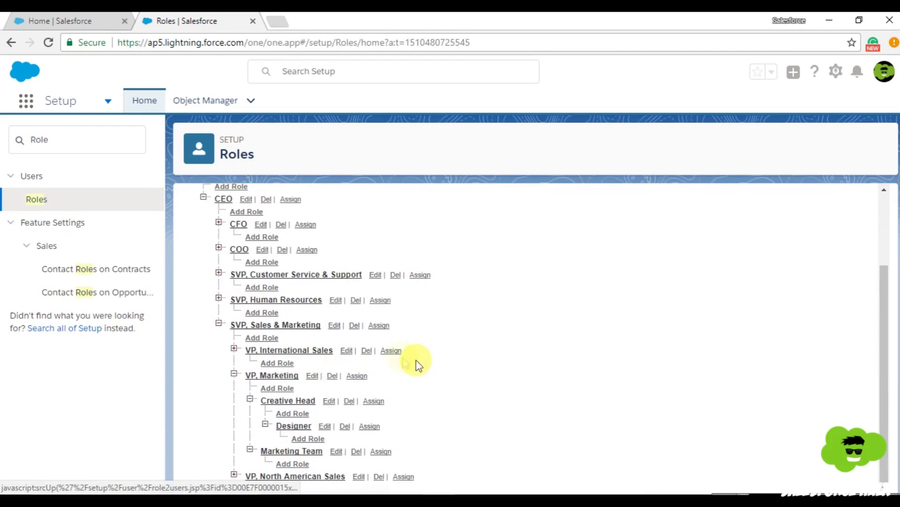
scroll(427, 367, up, 2)
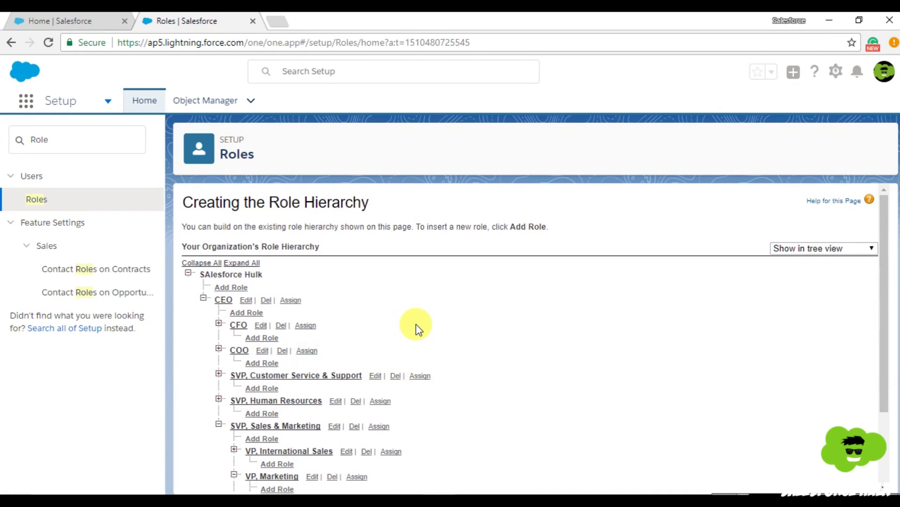
Find the Users page in Setup by searching for "User" and open the list of all users
drag(84, 138, 2, 133)
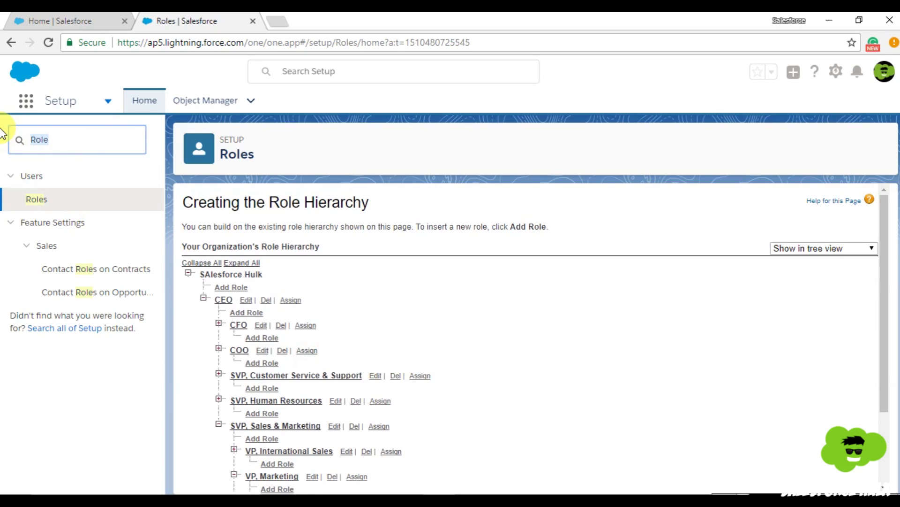
key(BackSpace)
text(User)
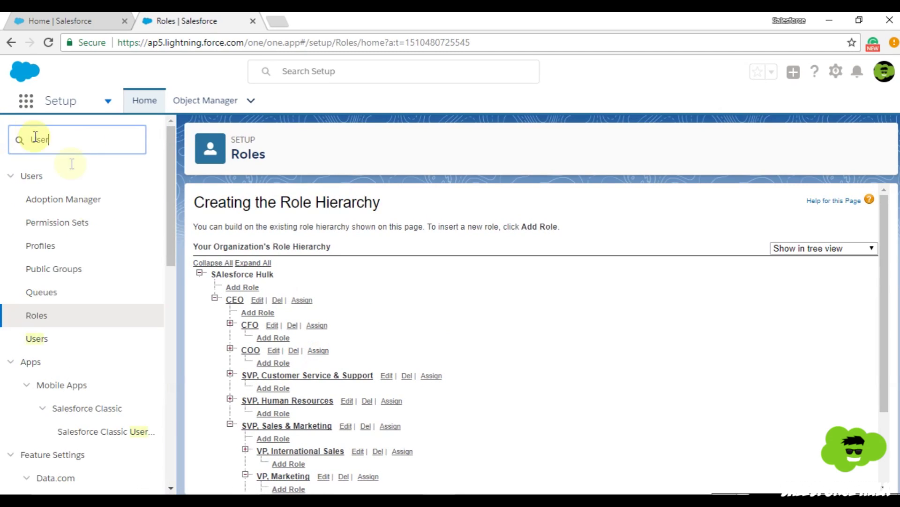
click(40, 340)
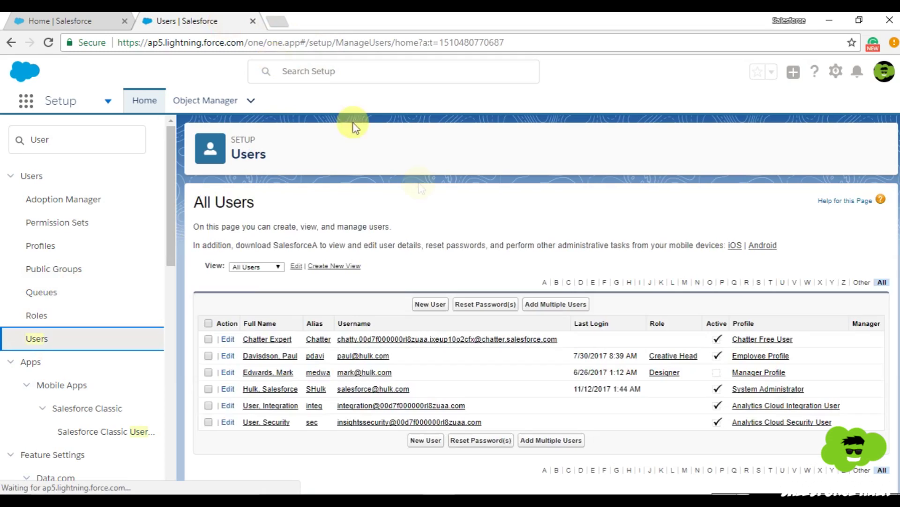
Start a new user, view the roles available for assignment, and cancel without creating the user
click(430, 303)
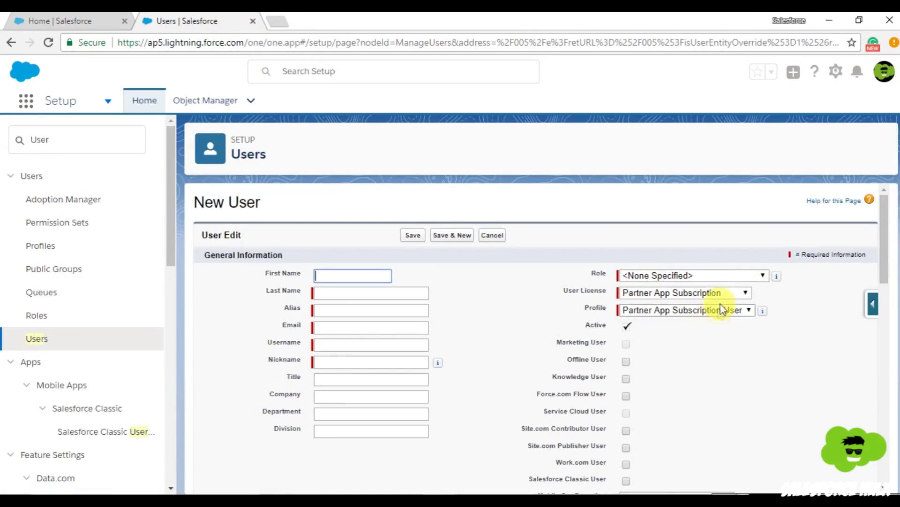
scroll(690, 305, down, 2)
click(702, 211)
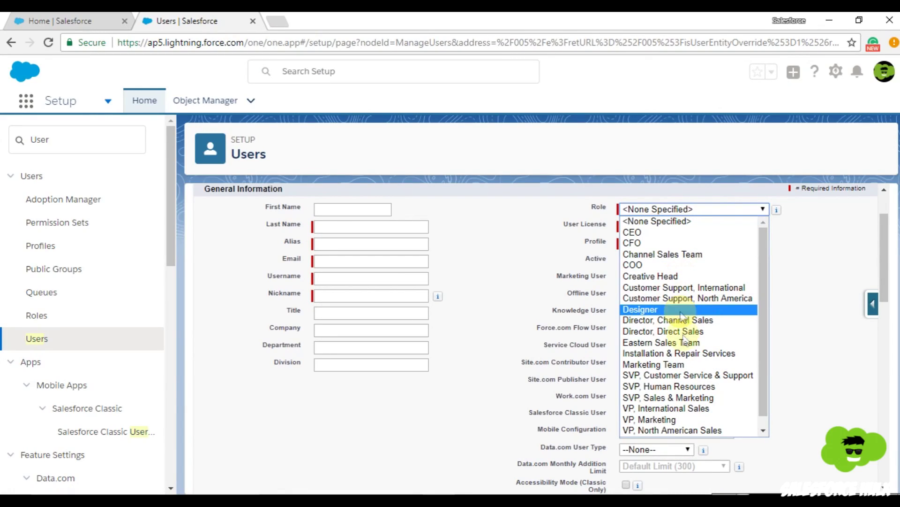
click(836, 264)
scroll(518, 212, up, 2)
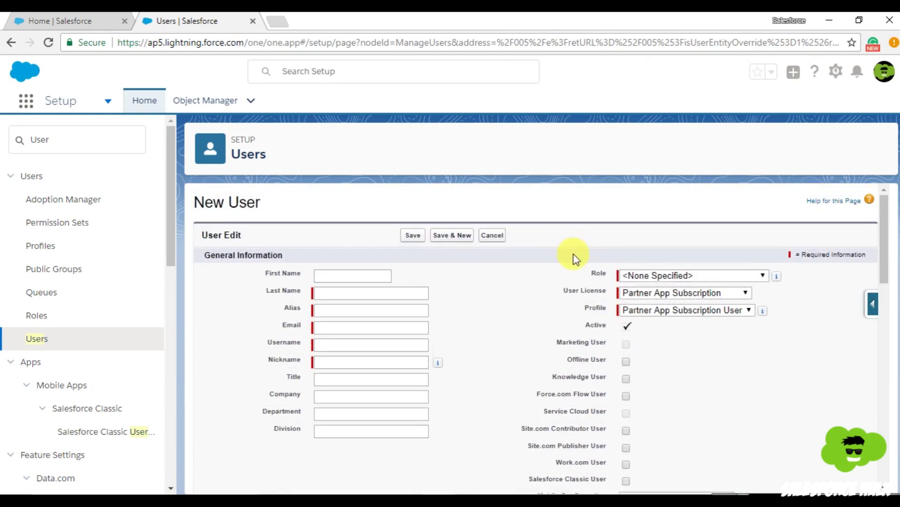
click(490, 234)
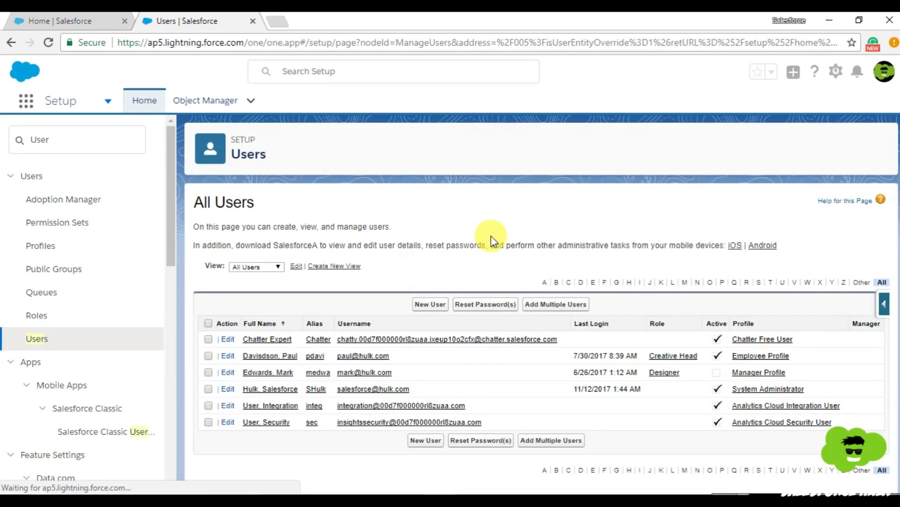
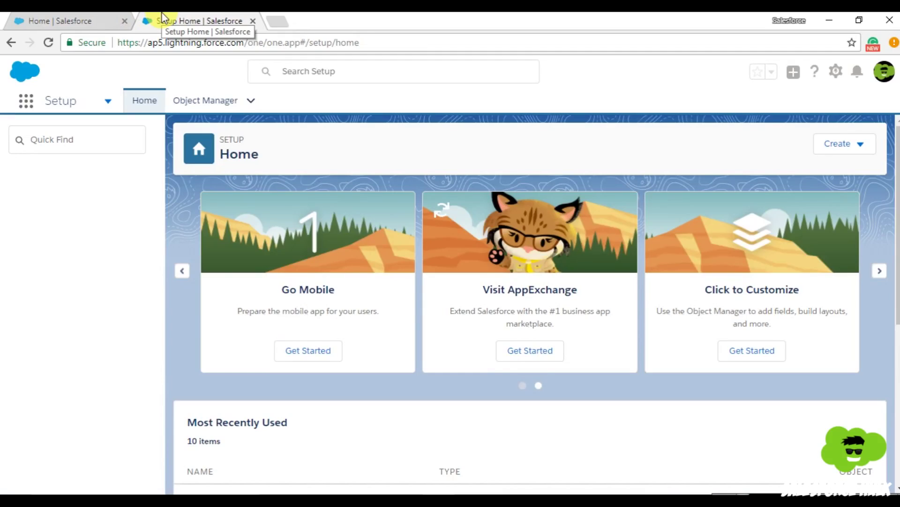
Find Sharing Settings in Setup by searching for "Sharing" and start a new Bank Account sharing rule
click(74, 135)
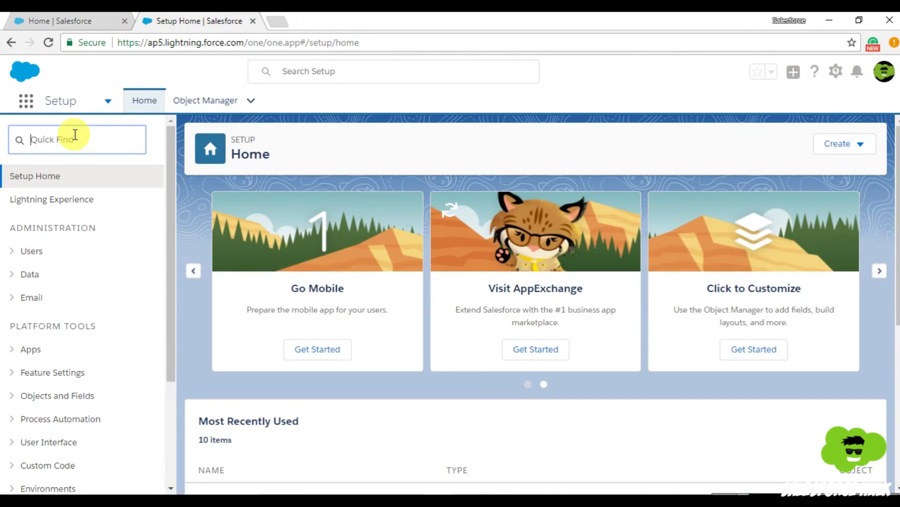
text(Sharing)
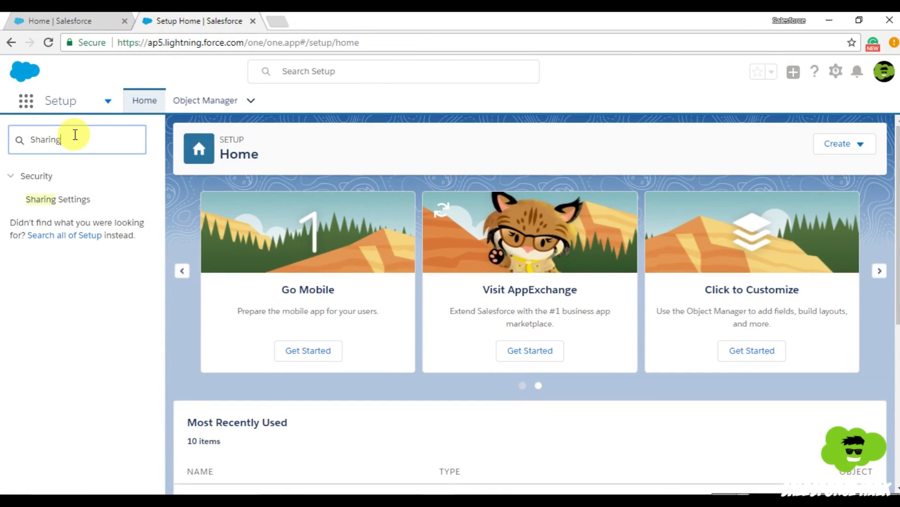
click(70, 211)
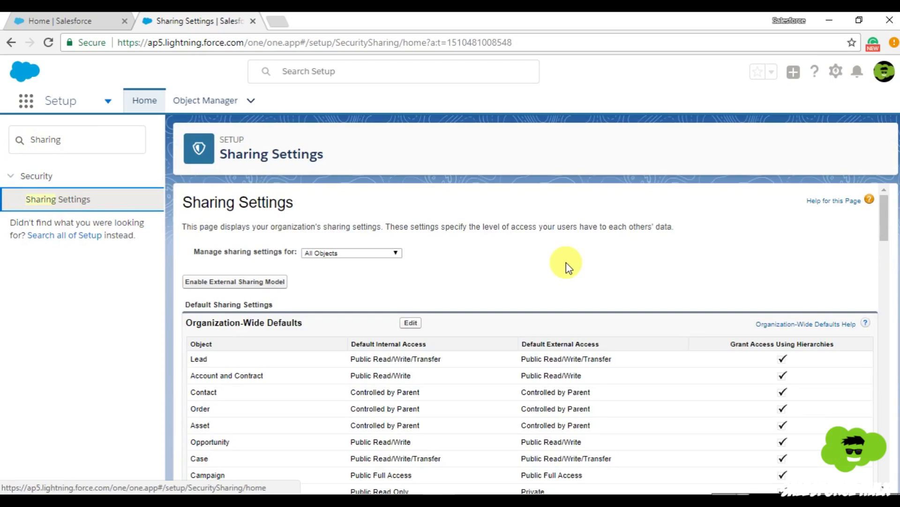
scroll(566, 265, down, 15)
scroll(540, 324, down, 9)
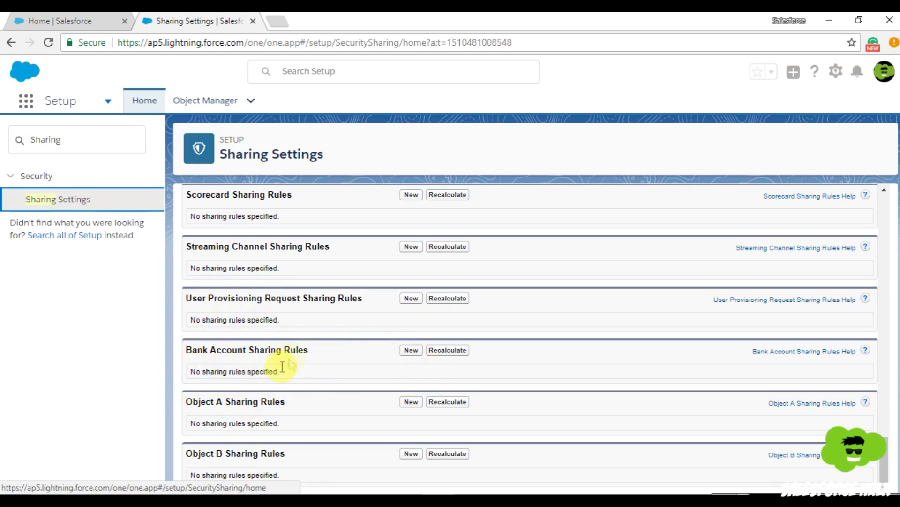
click(409, 351)
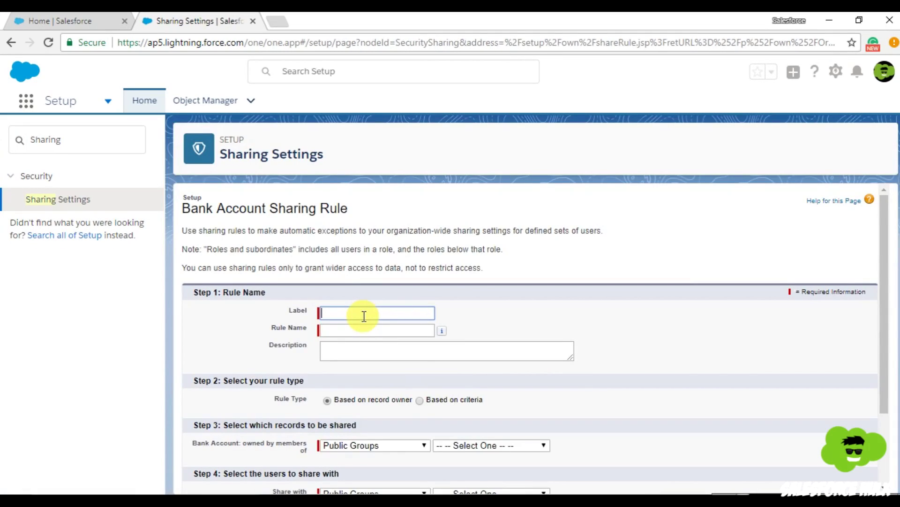
Label the Bank Account sharing rule "Share Savings Account" and set its rule type to Based on criteria
text(Share Savings Account)
key(Tab)
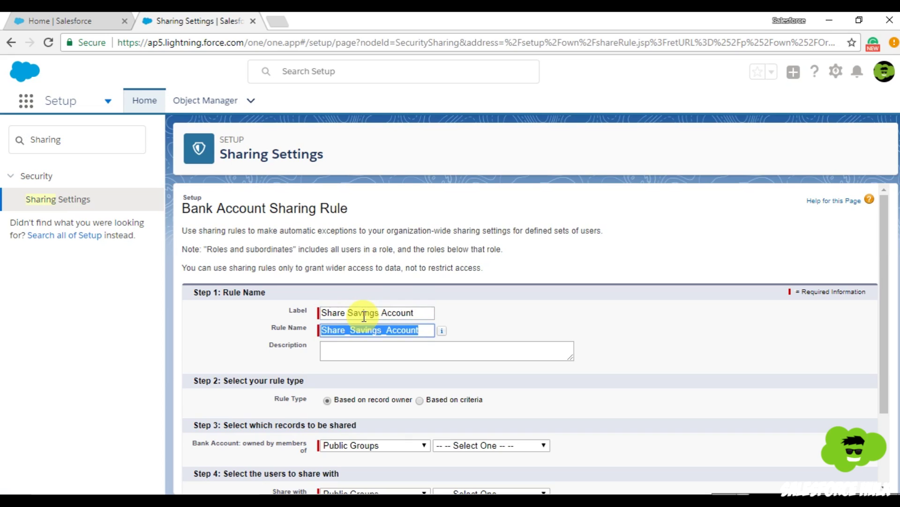
scroll(578, 316, down, 2)
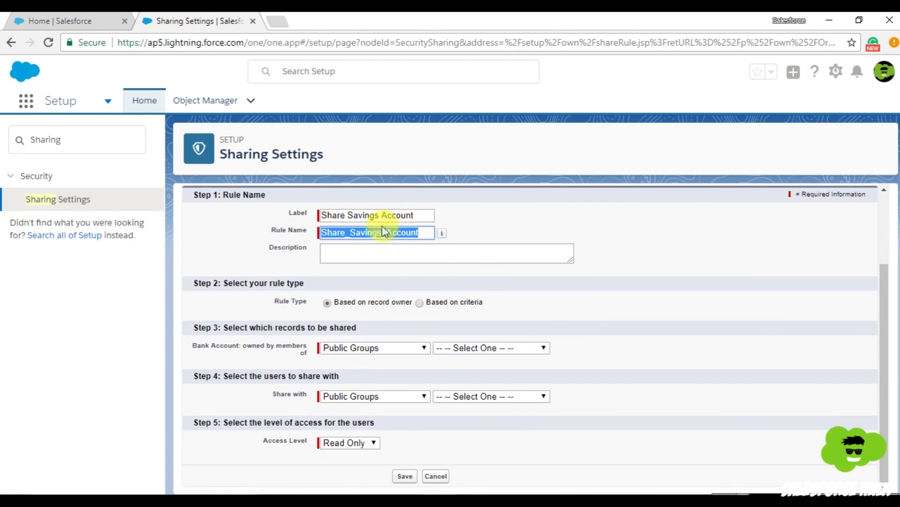
click(420, 303)
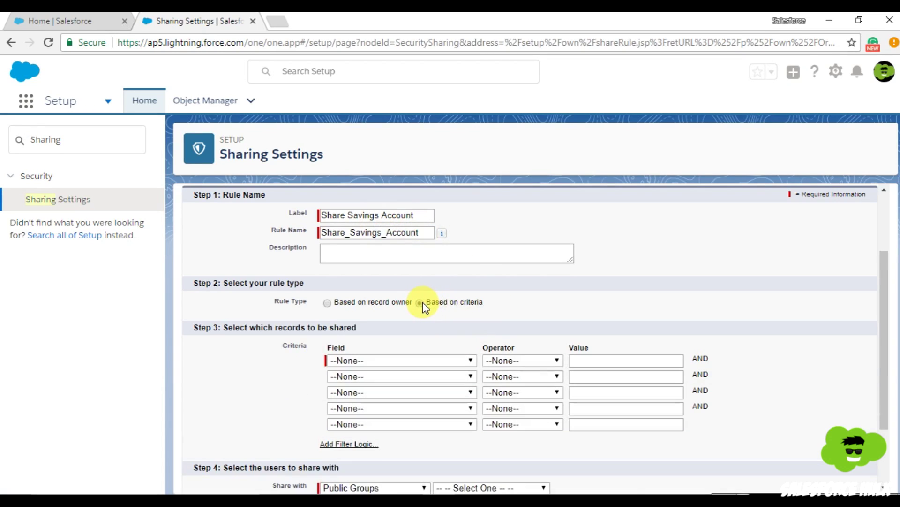
Set the first criterion's field to Account Type and its operator to equals
click(444, 360)
scroll(426, 227, down, 3)
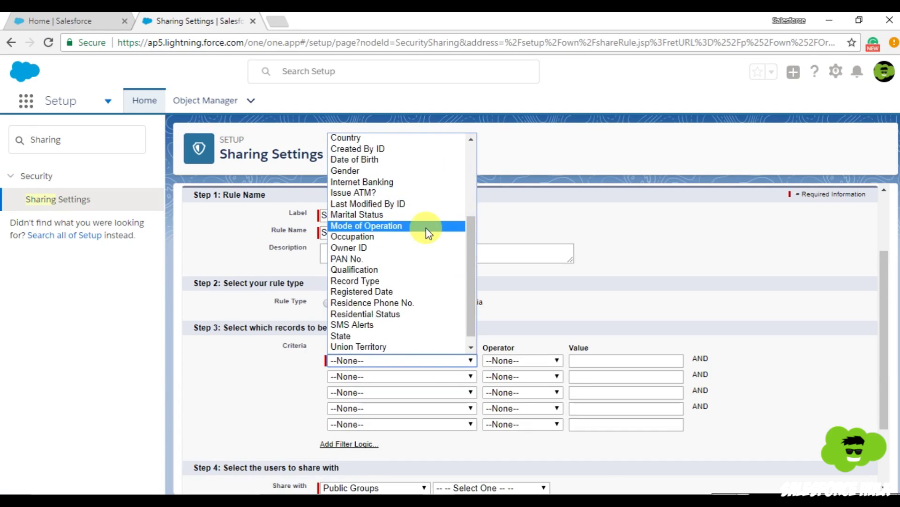
scroll(426, 227, up, 3)
drag(471, 206, 463, 297)
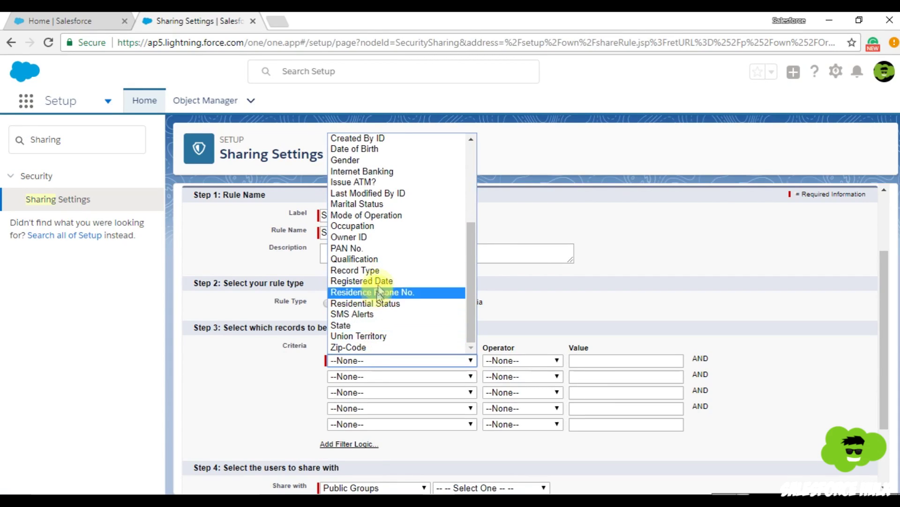
scroll(379, 269, up, 5)
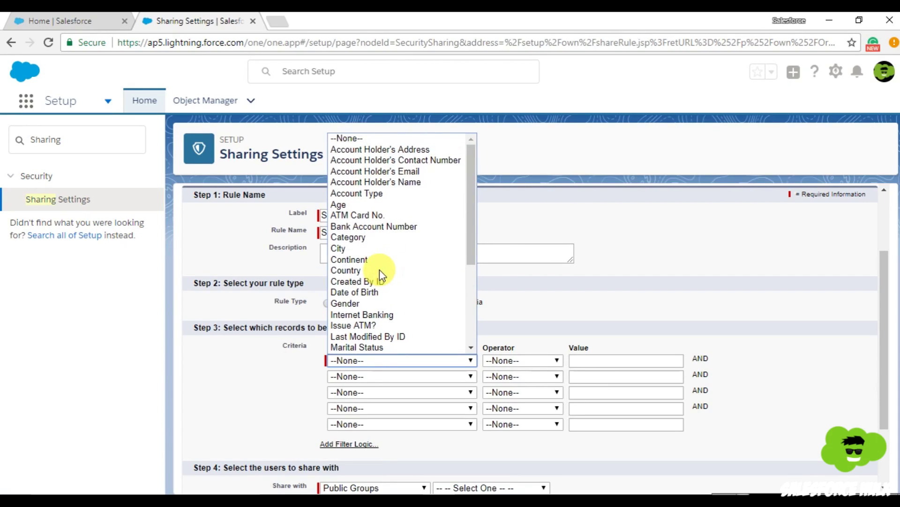
click(410, 193)
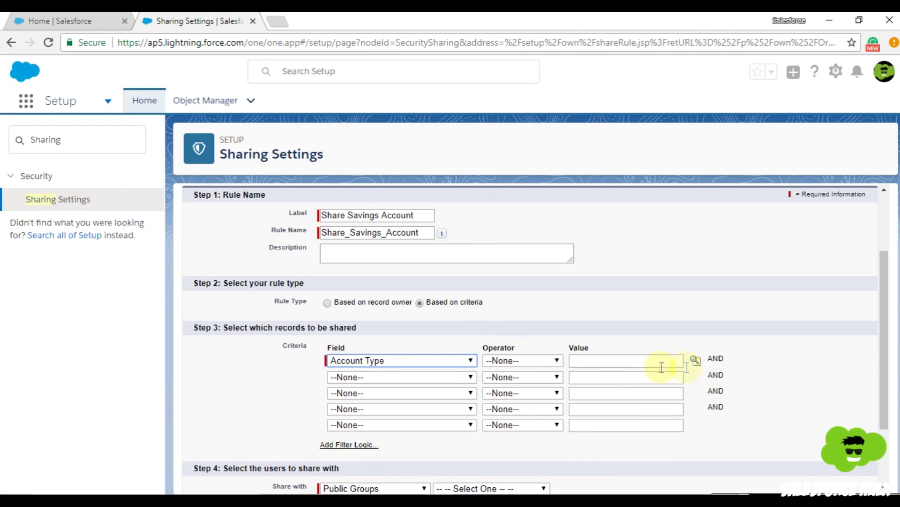
click(522, 359)
click(518, 376)
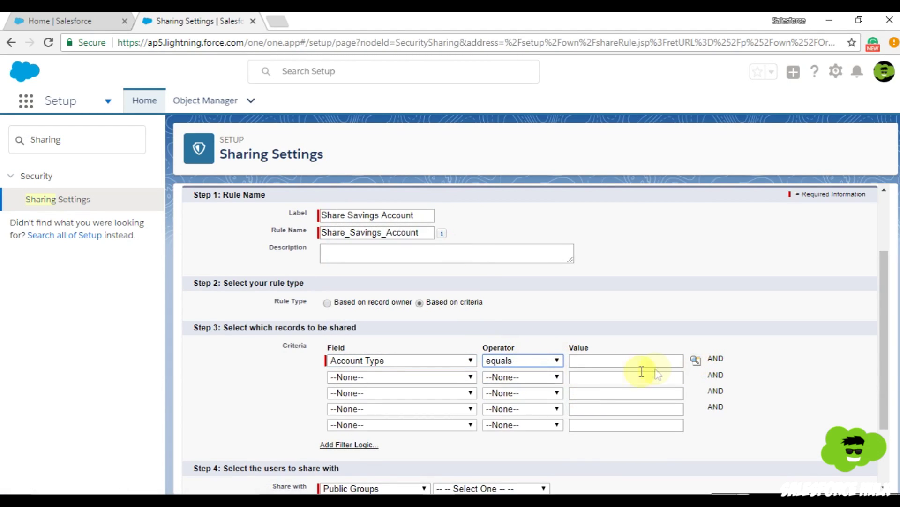
Look up and insert Savings Account General, Saving Account Minor and Savings Account Senior as the Account Type criterion's values
click(691, 362)
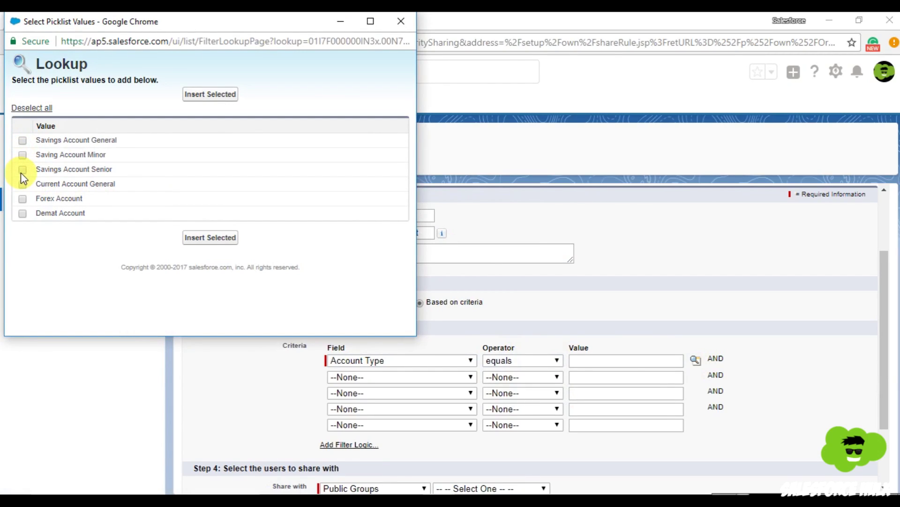
click(23, 169)
click(22, 155)
click(22, 140)
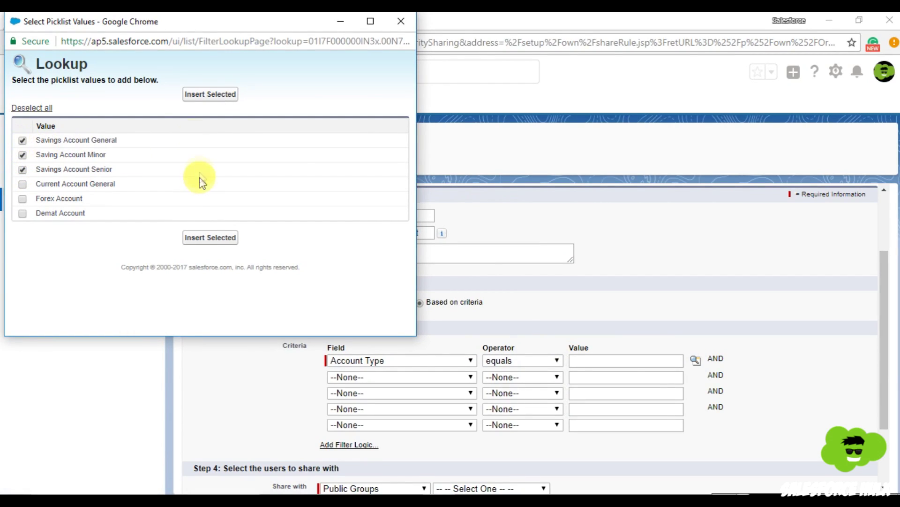
click(196, 96)
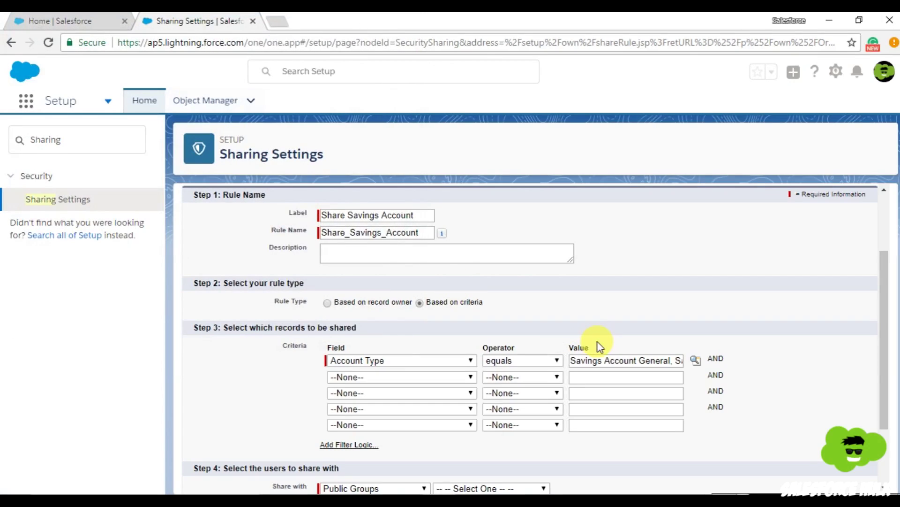
Share the matching Bank Account records with the Marketing Team role
scroll(542, 361, down, 2)
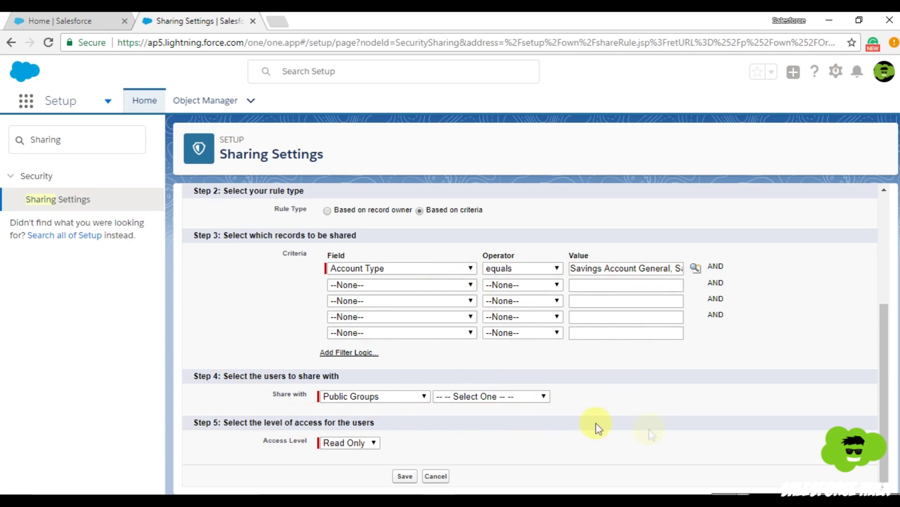
click(413, 394)
click(408, 422)
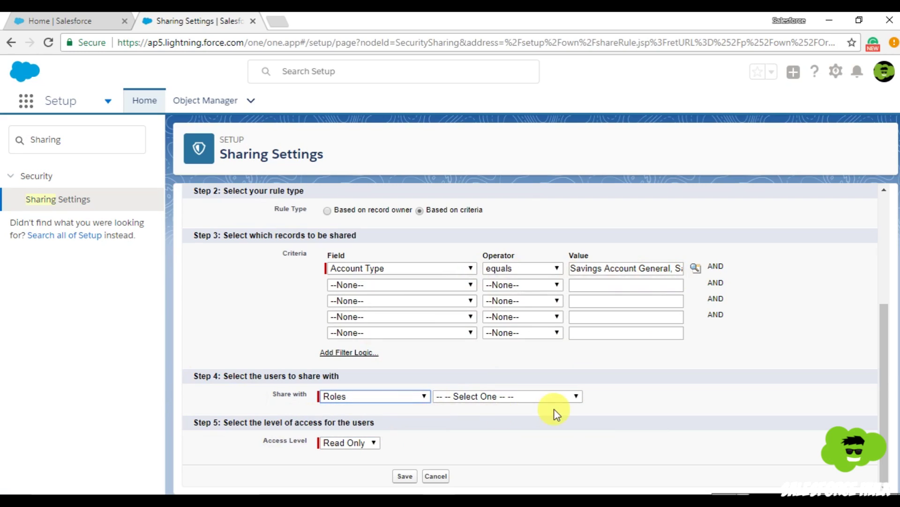
click(552, 396)
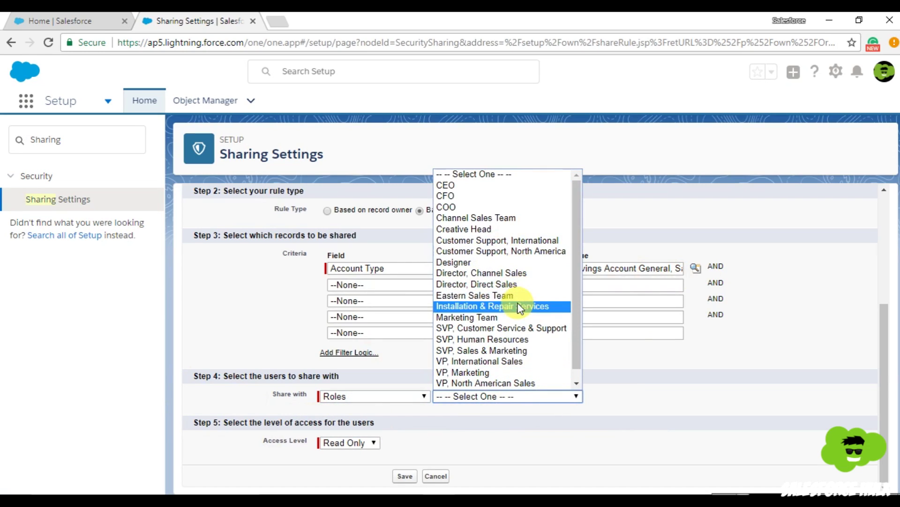
scroll(519, 309, down, 1)
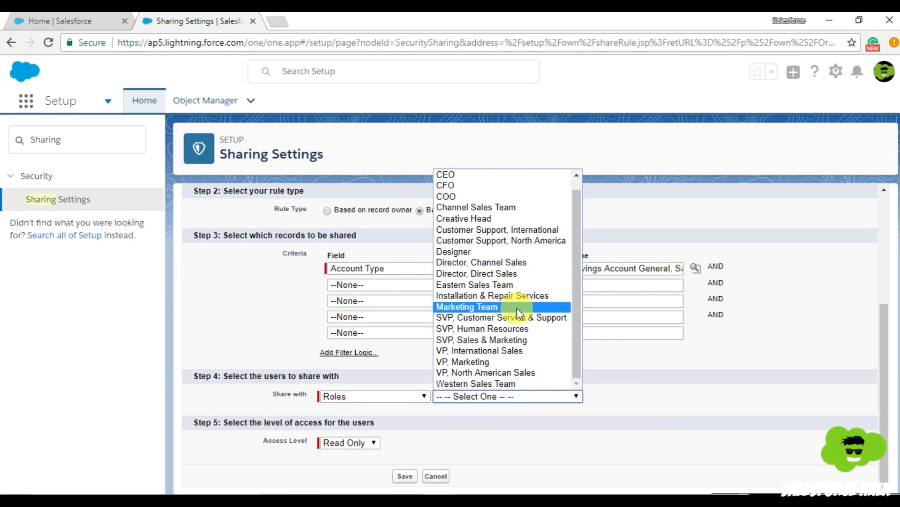
click(517, 308)
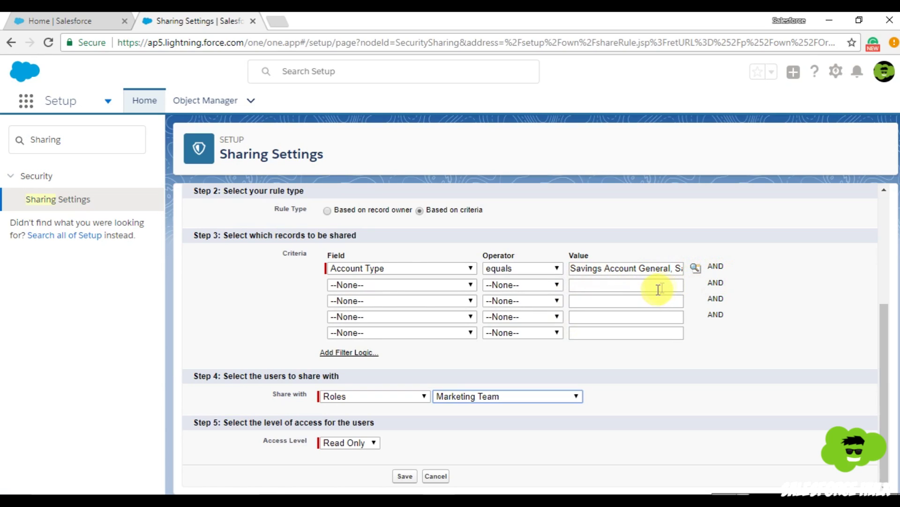
Set the rule's access level to Read/Write and save the rule, accepting the sharing recalculation
click(368, 446)
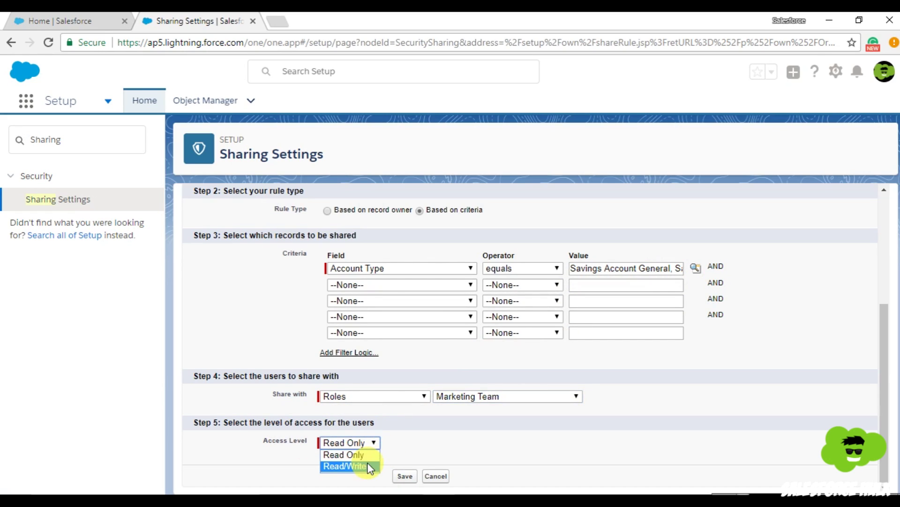
click(369, 466)
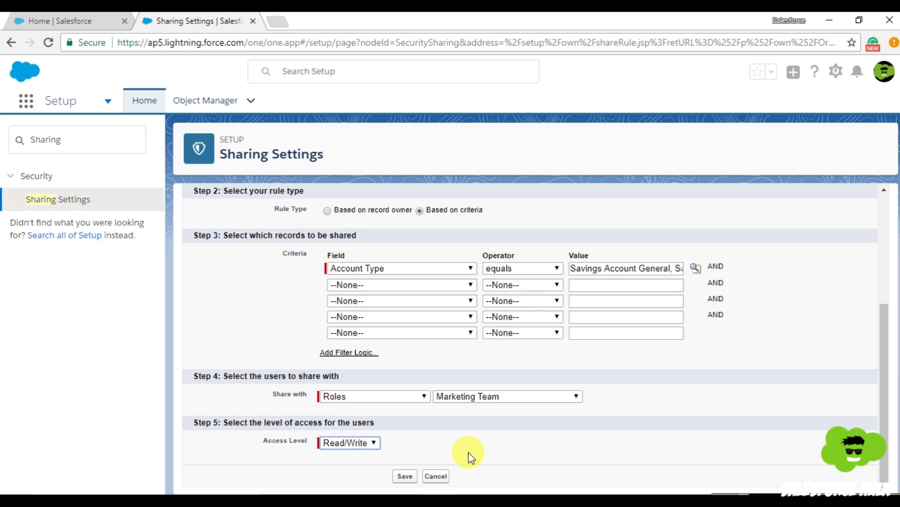
click(370, 443)
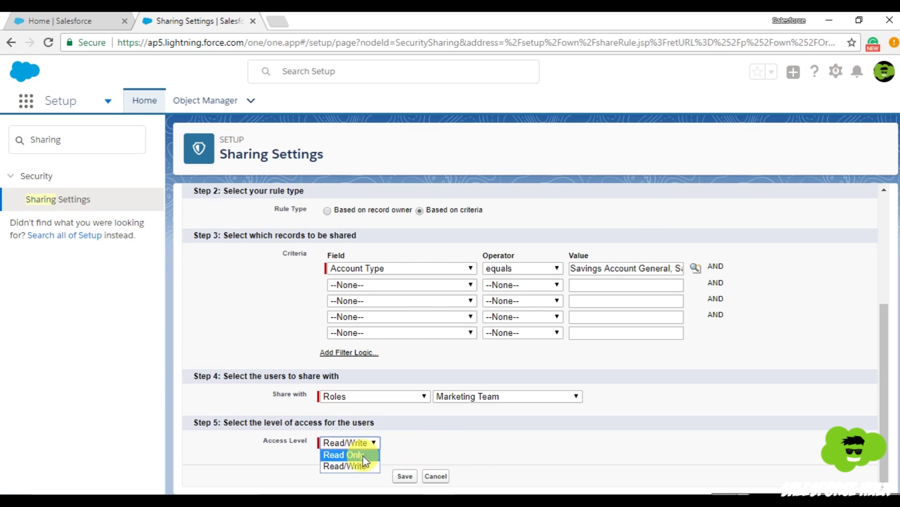
click(364, 455)
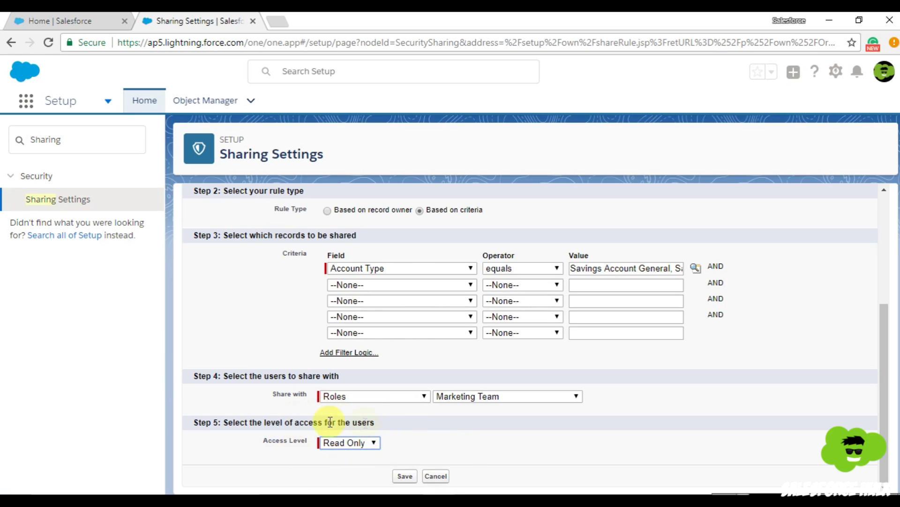
click(373, 446)
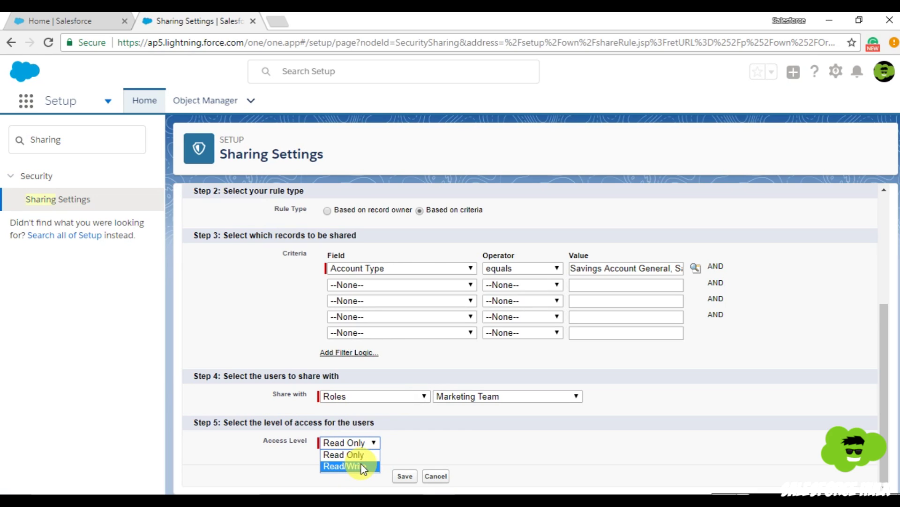
click(364, 466)
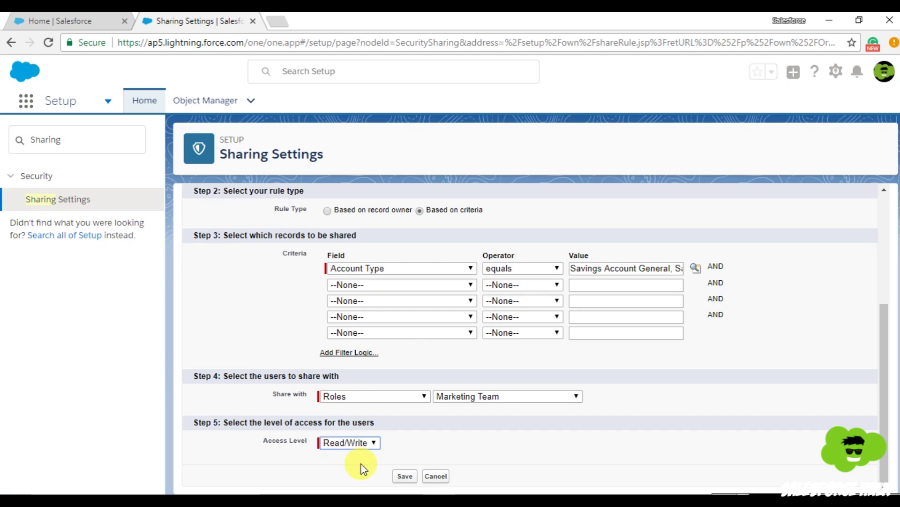
click(405, 476)
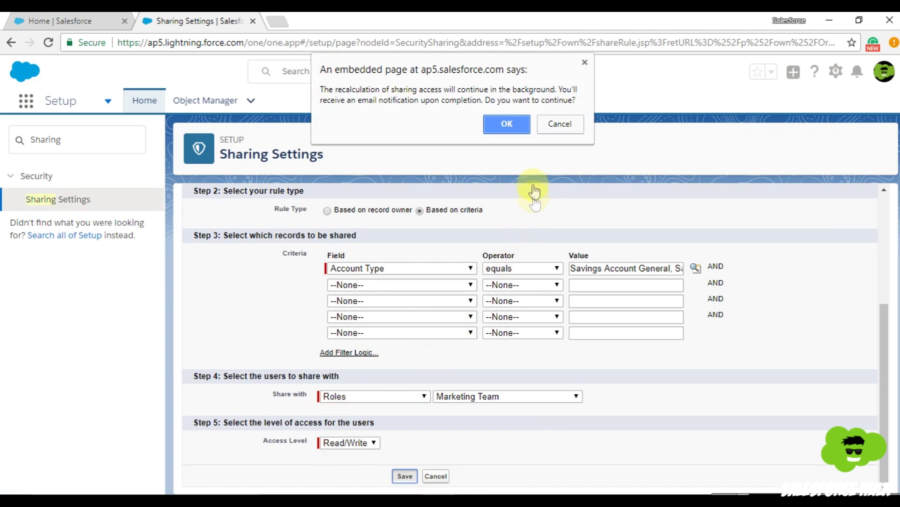
click(521, 131)
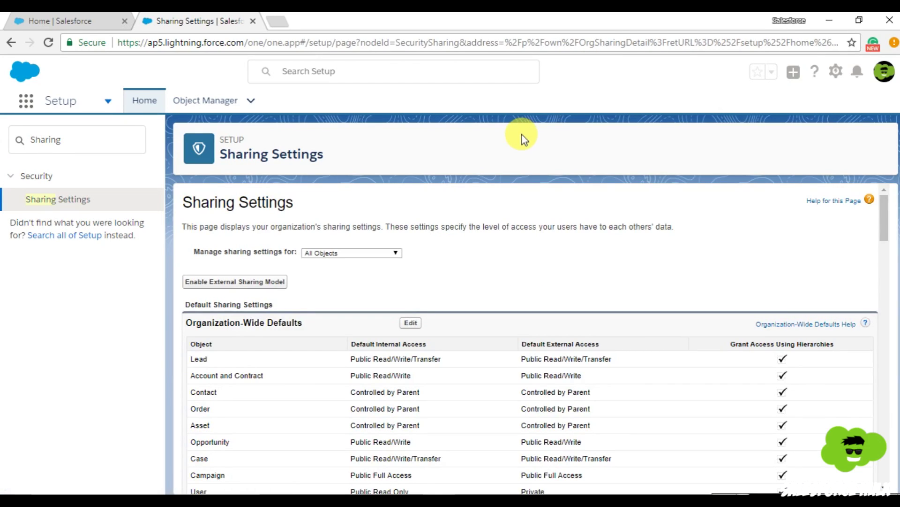
Start another Bank Account sharing rule and label it "Share Records of Marketing Team"
scroll(634, 290, down, 20)
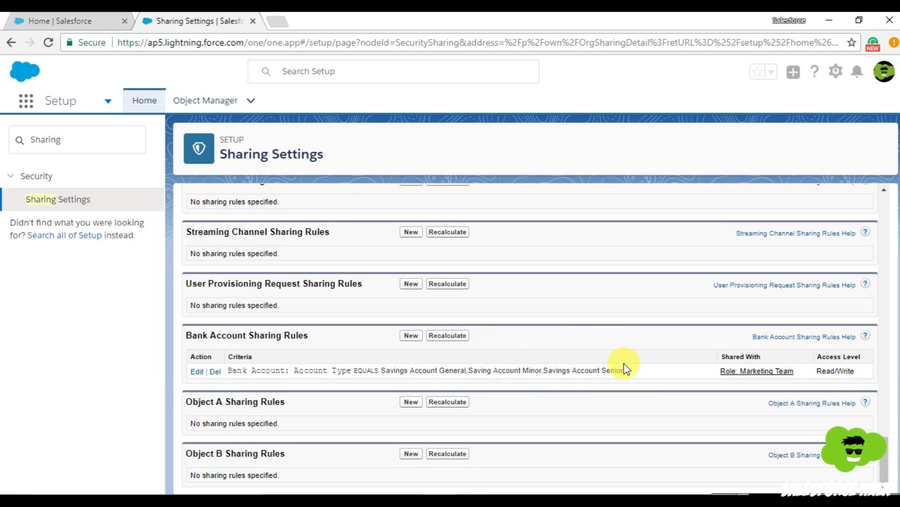
click(405, 342)
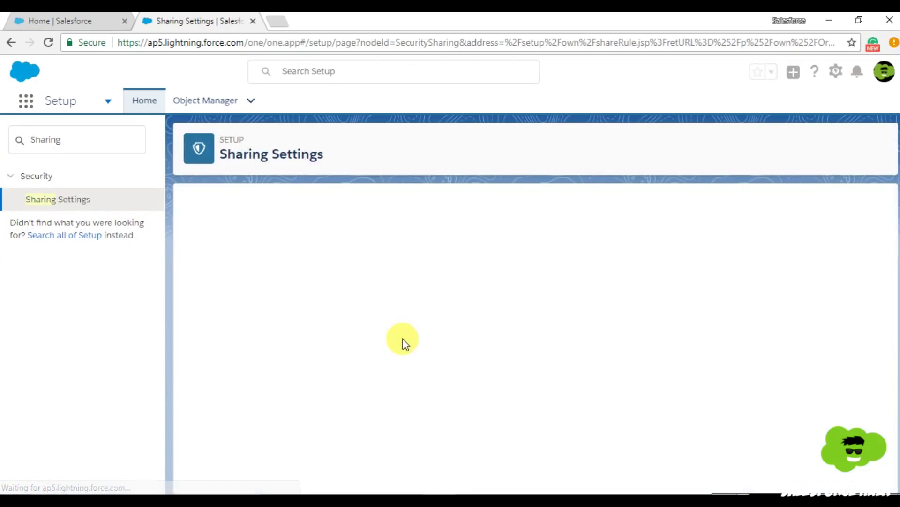
click(399, 247)
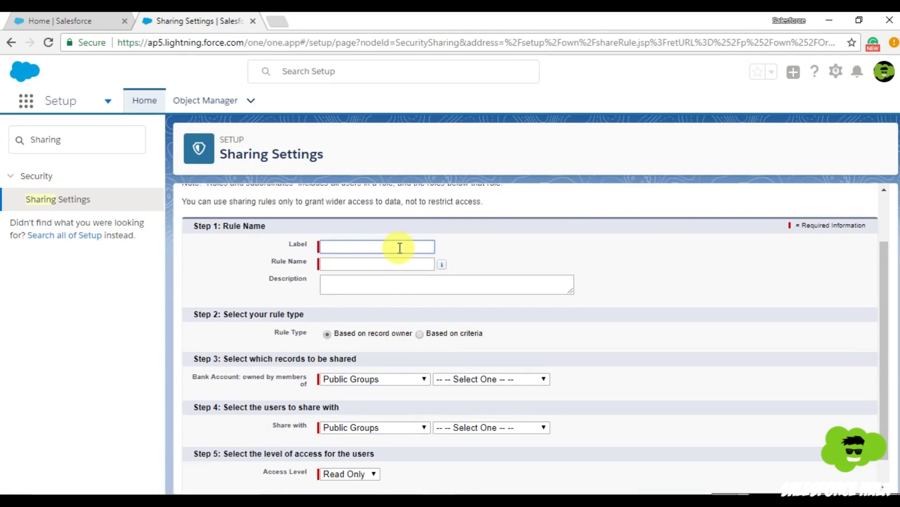
text(Share)
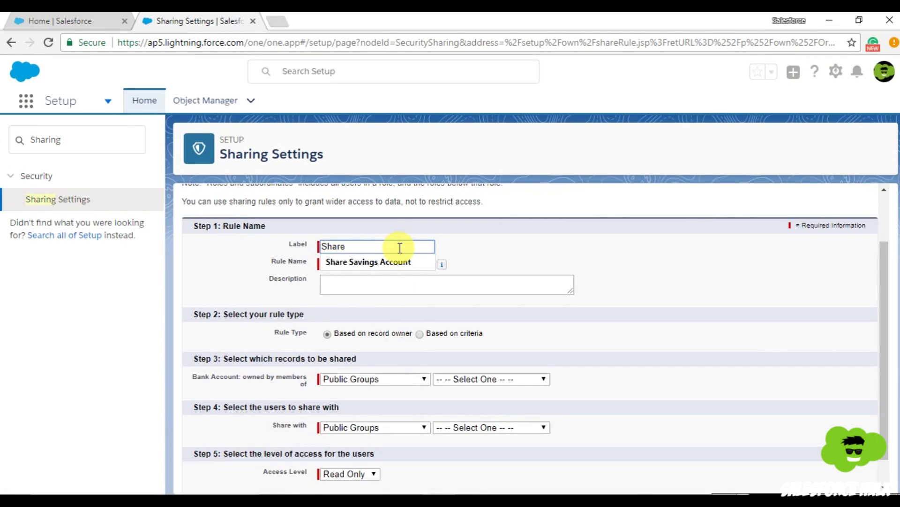
text(Records)
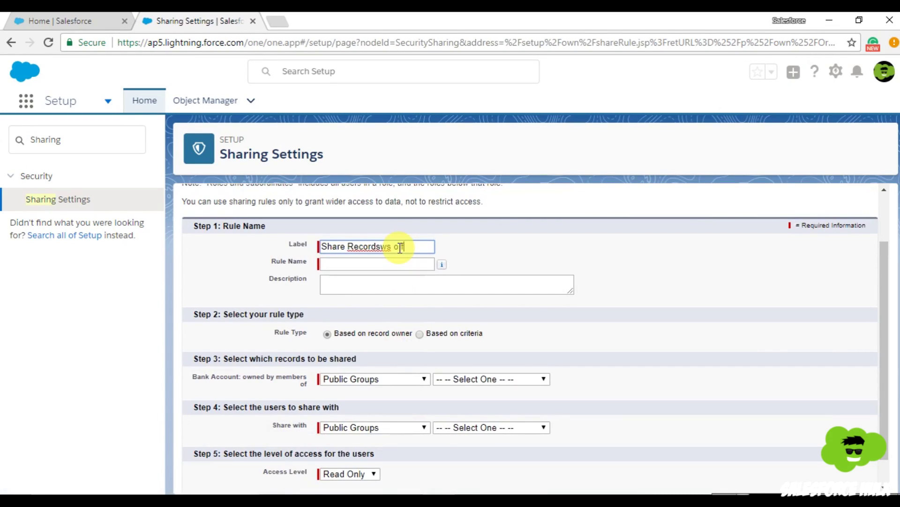
text( of Marketing Team)
key(Tab)
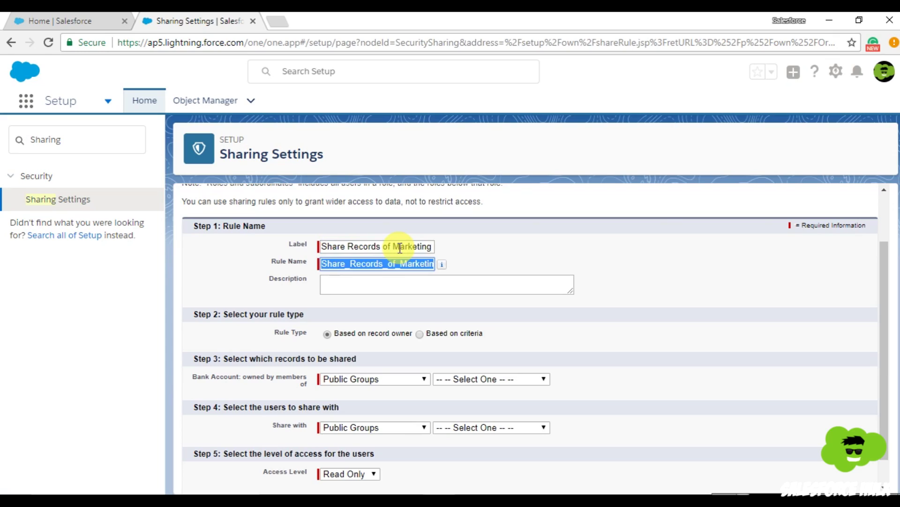
click(488, 270)
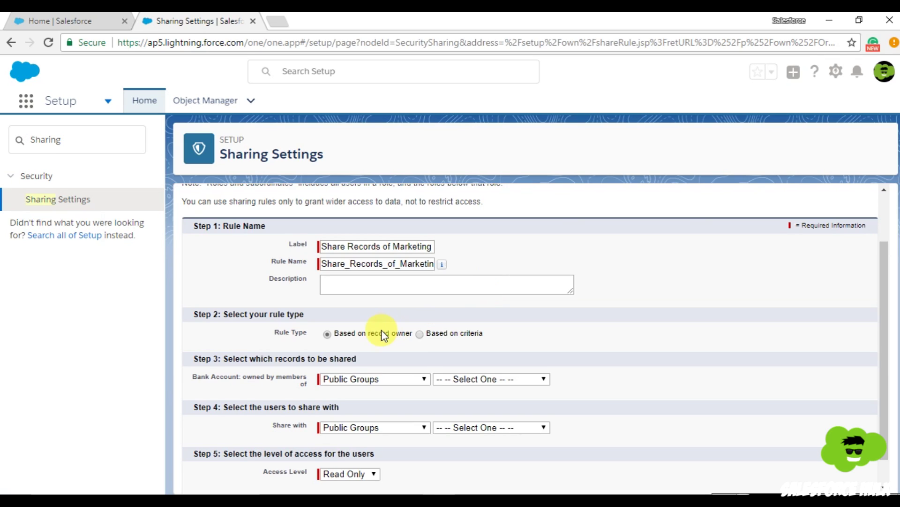
Compare the criteria-based and owner-based rule types, ending on Based on record owner
scroll(380, 332, down, 1)
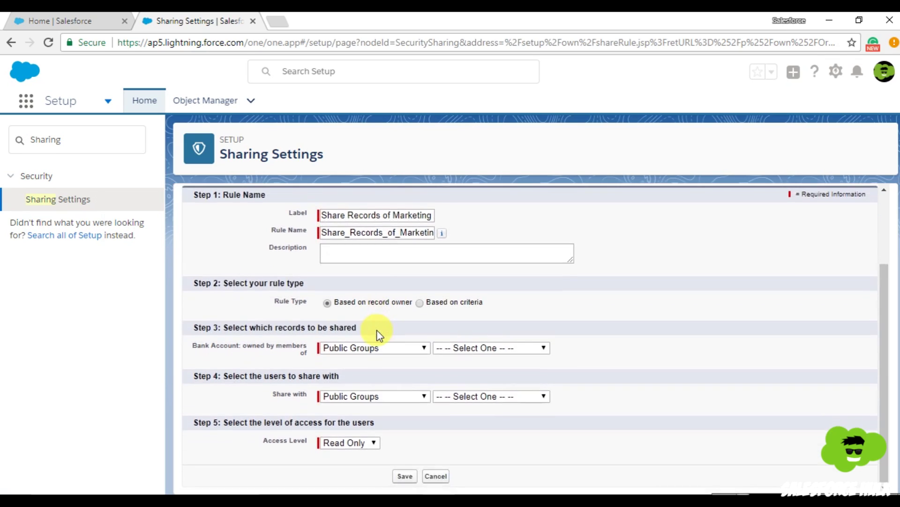
click(420, 302)
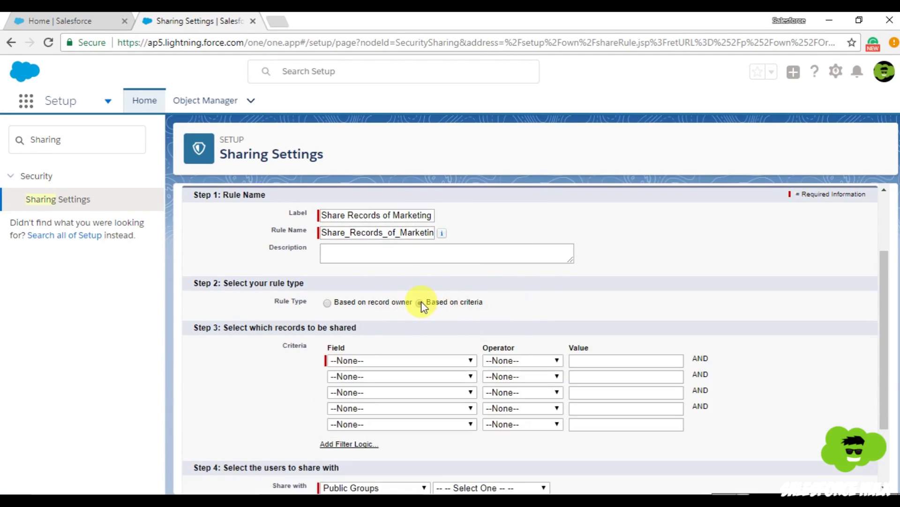
click(327, 303)
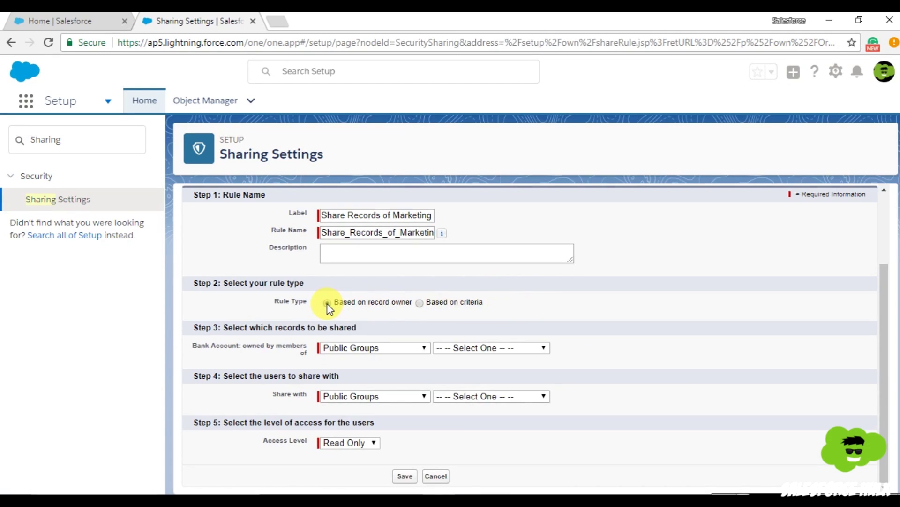
click(420, 303)
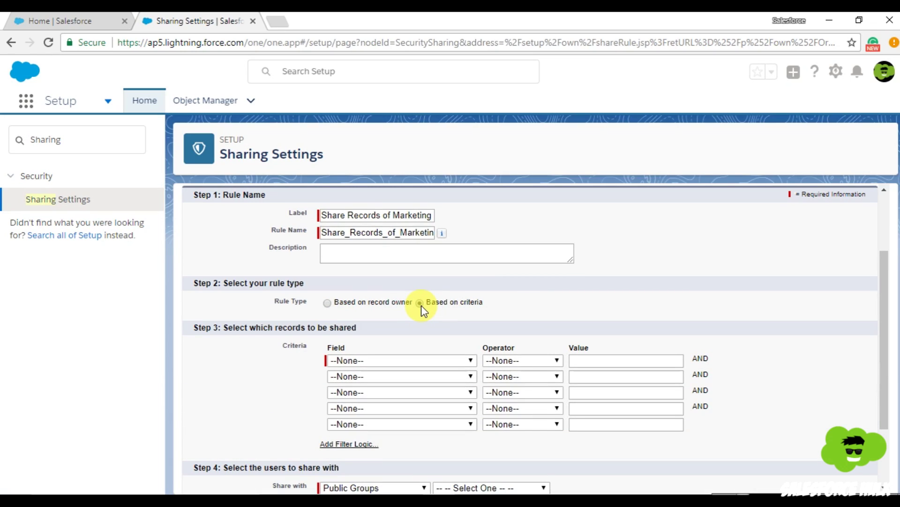
click(328, 303)
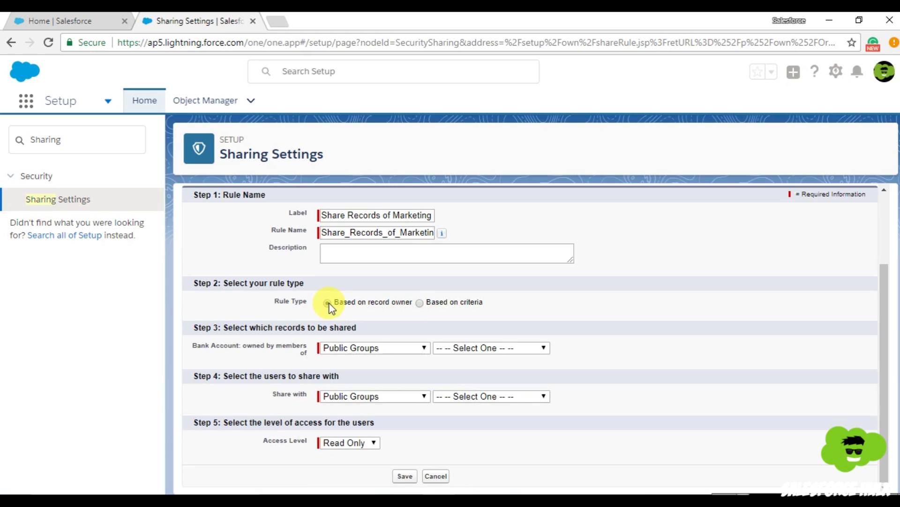
Set the rule to share Bank Account records owned by members of the Marketing Team role
click(412, 352)
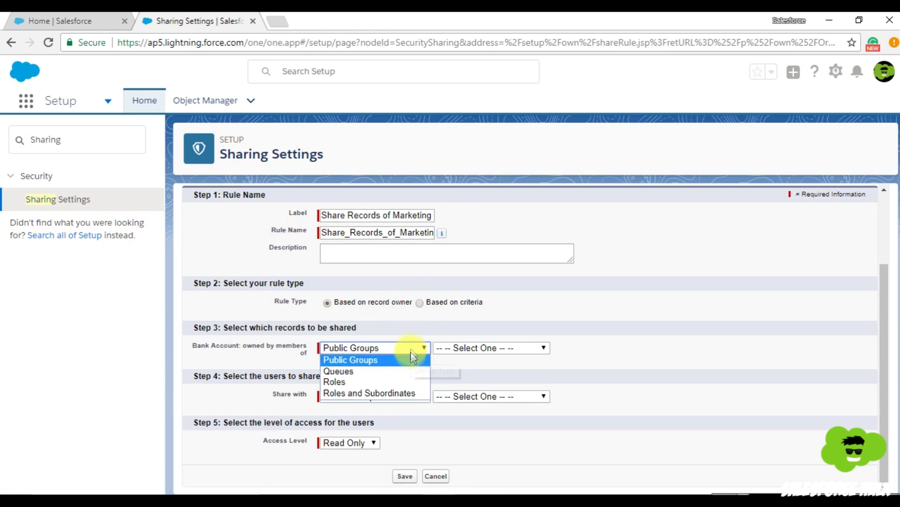
click(400, 380)
click(505, 347)
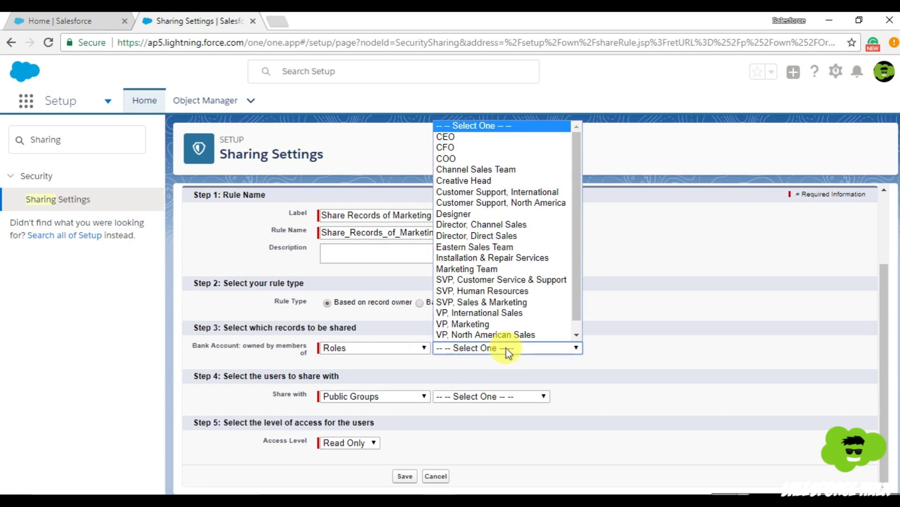
scroll(511, 253, down, 1)
click(516, 247)
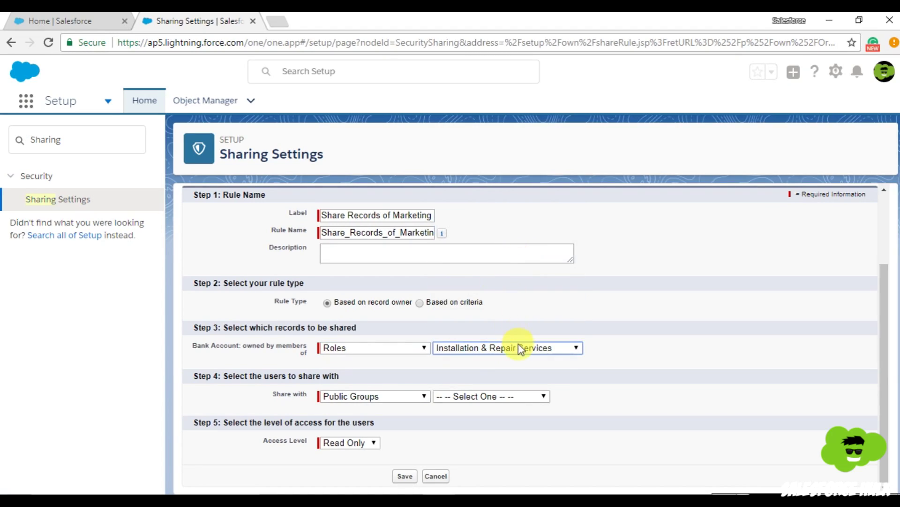
click(521, 349)
click(508, 268)
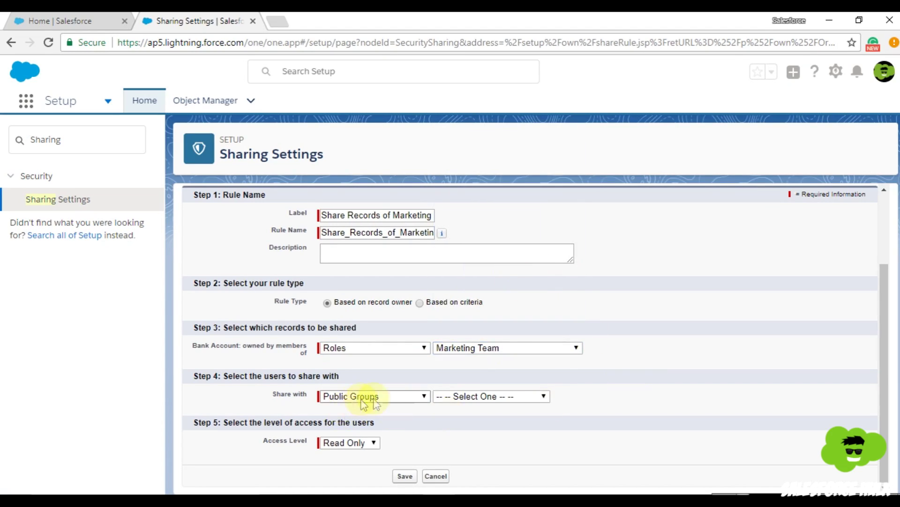
Share those records with the public group North America BD People
click(418, 398)
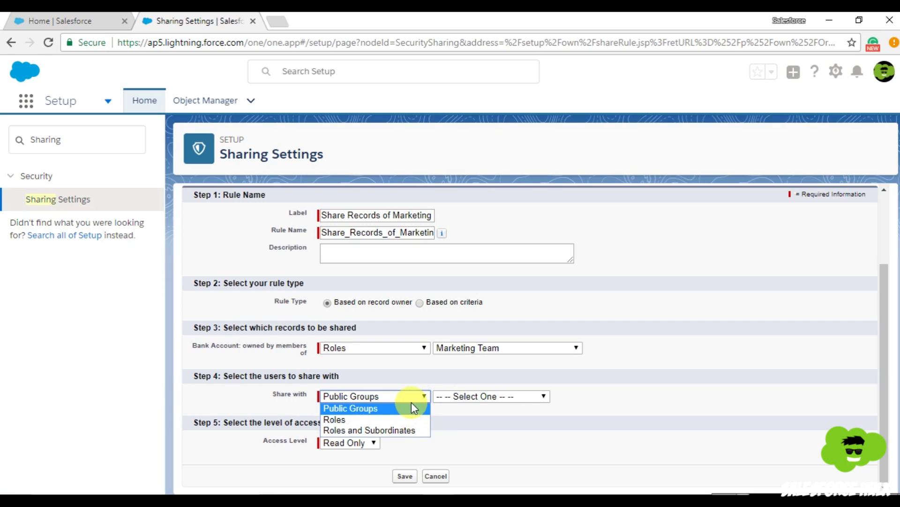
click(411, 407)
click(506, 399)
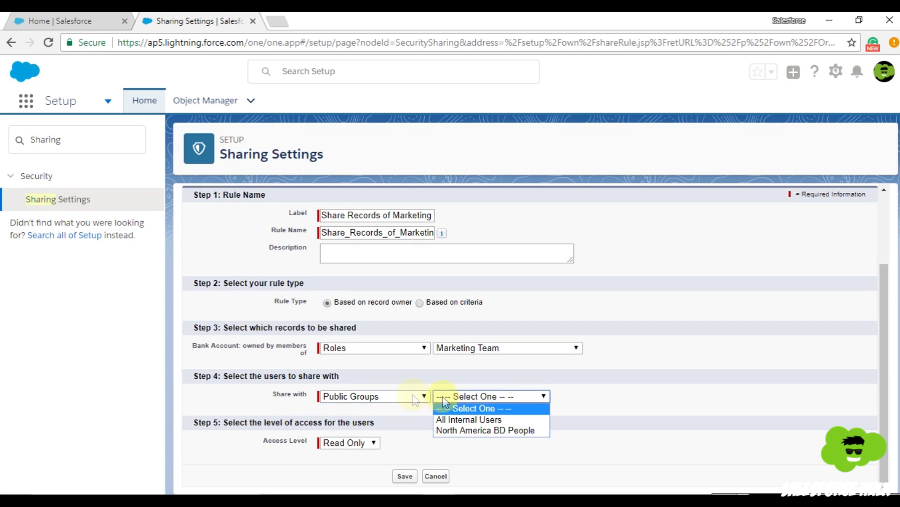
click(581, 405)
click(516, 397)
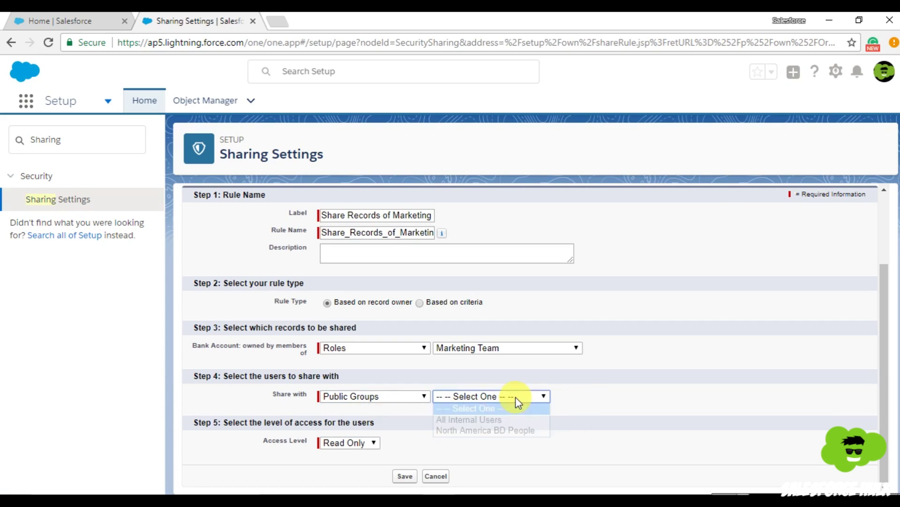
click(524, 437)
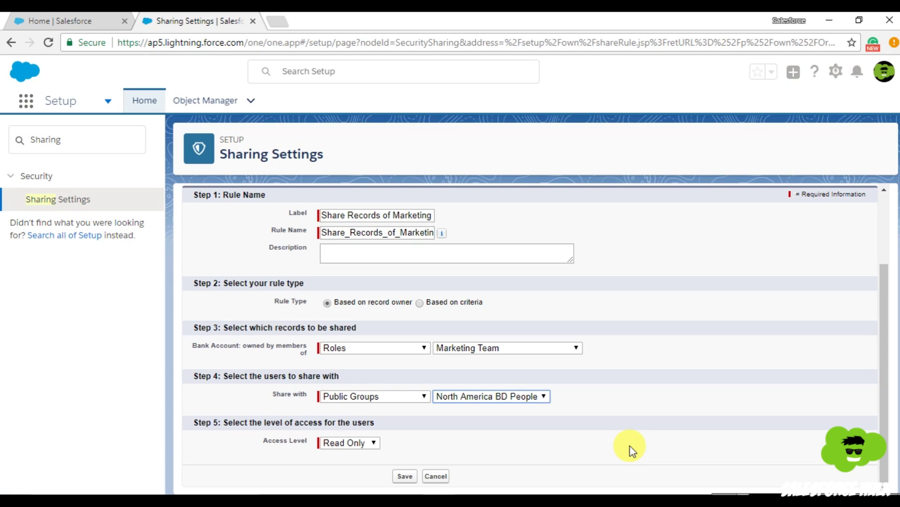
Give the North America BD People group Read/Write access and save the rule, accepting the sharing recalculation
click(358, 448)
click(355, 465)
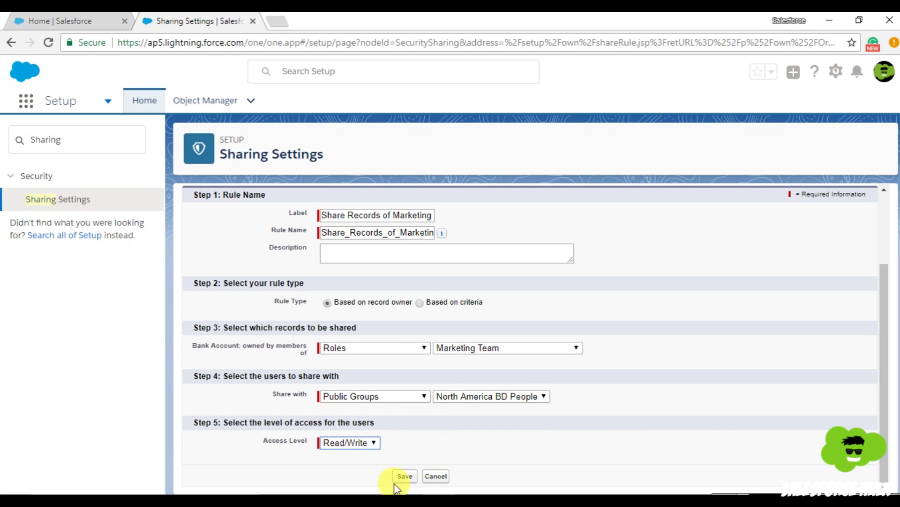
click(405, 475)
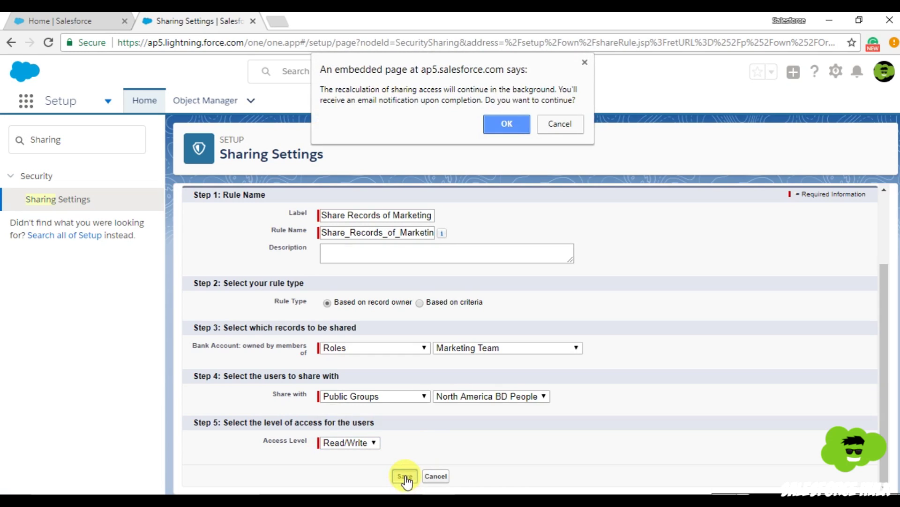
click(499, 123)
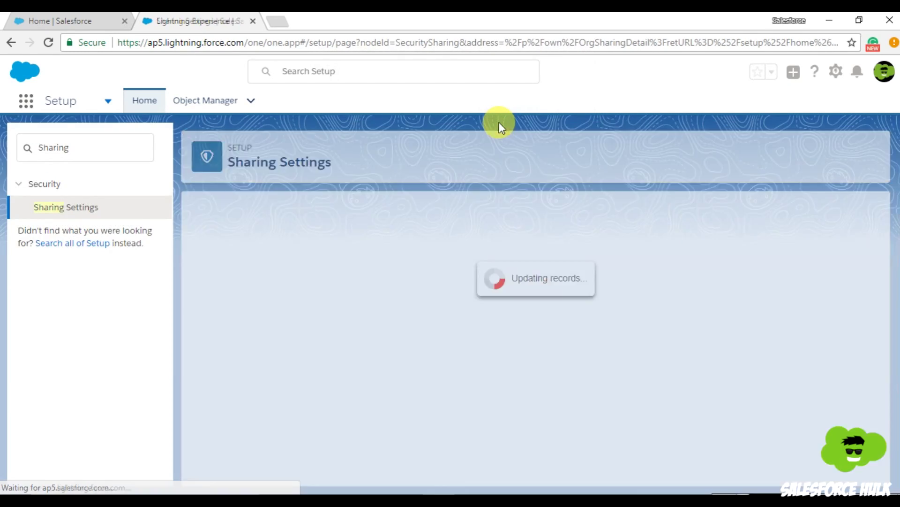
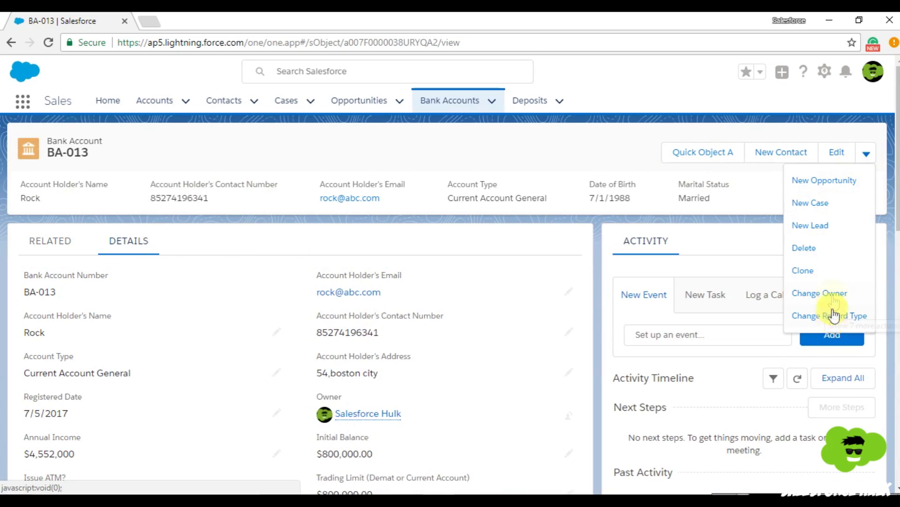
Check the open Bank Account record's related lists and details for a manual sharing option
click(589, 160)
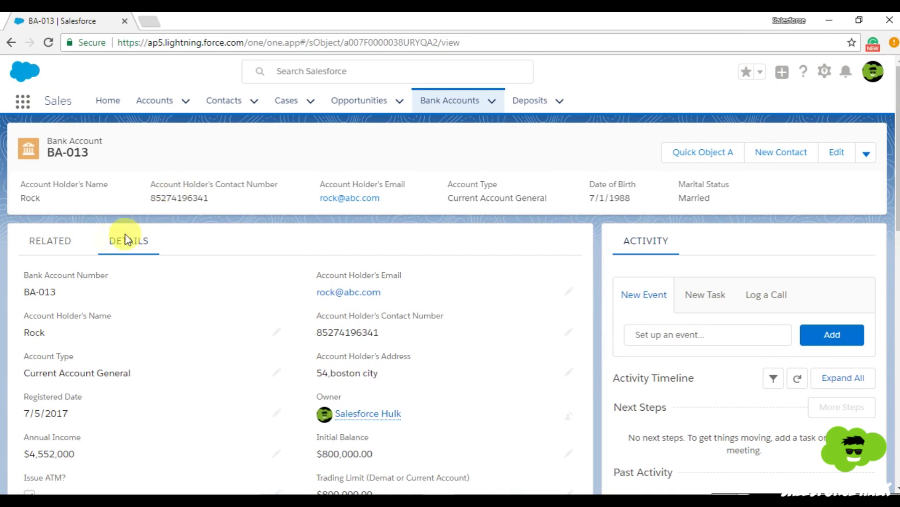
click(66, 243)
scroll(227, 266, down, 5)
scroll(251, 284, up, 5)
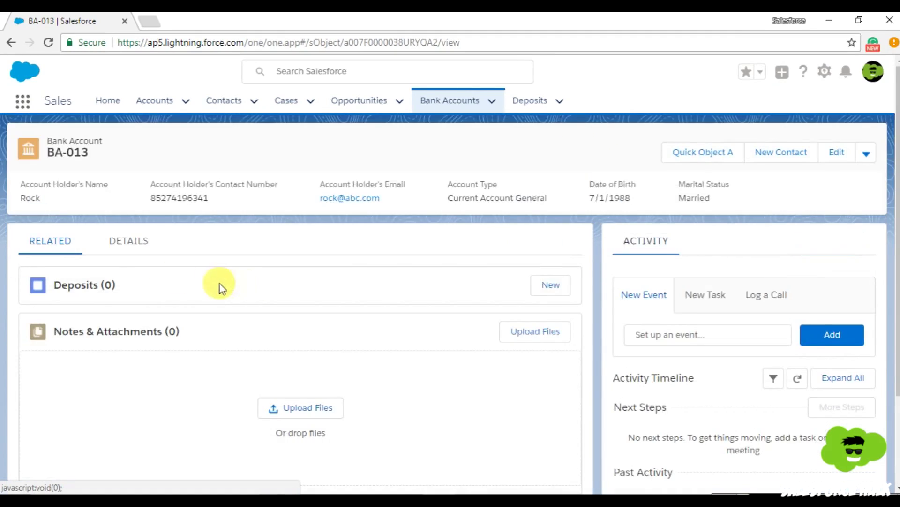
click(129, 241)
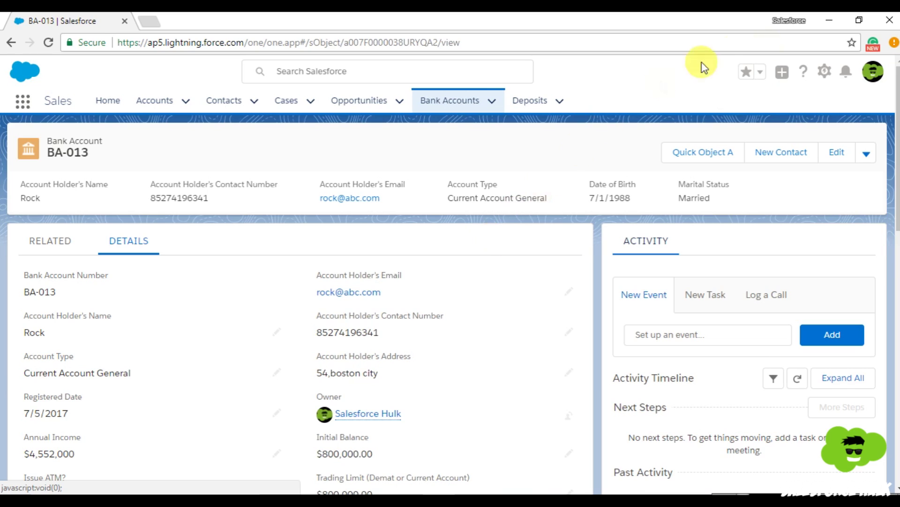
Switch to Salesforce Classic and open the sharing details of the most recently viewed Bank Account record
click(874, 71)
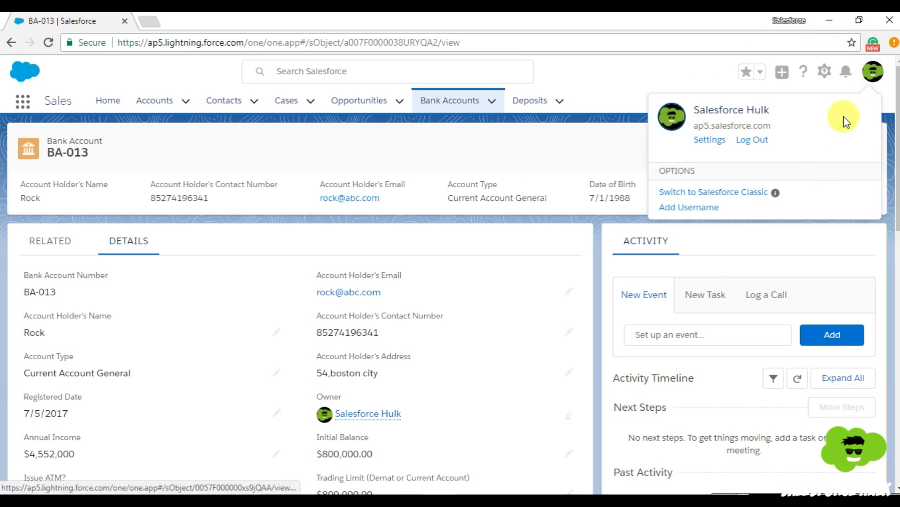
click(712, 191)
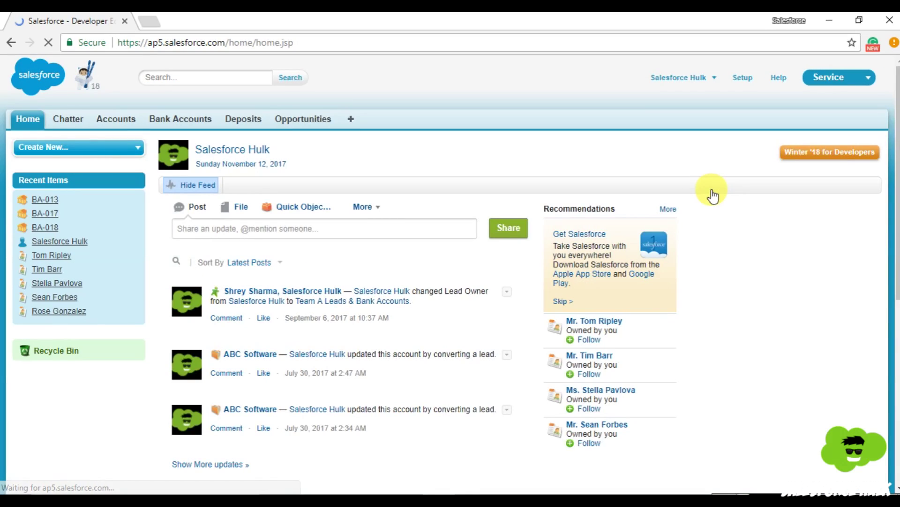
click(194, 120)
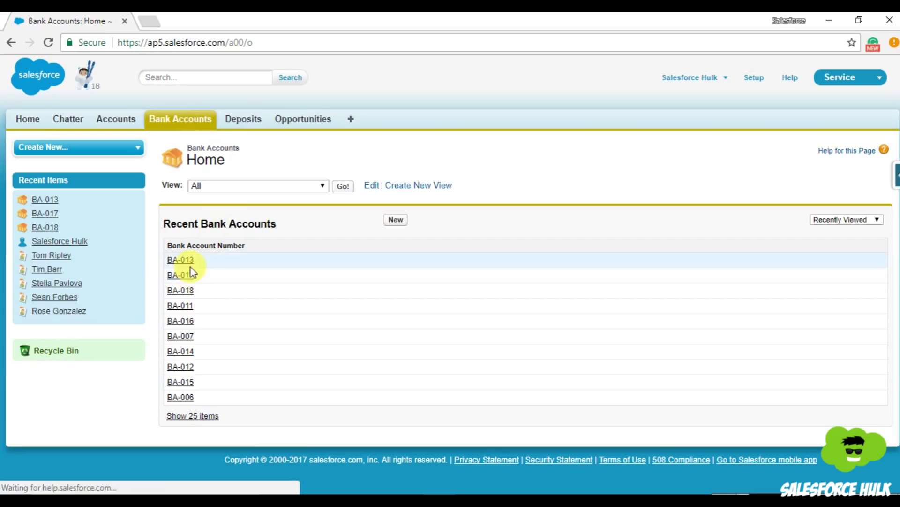
click(186, 261)
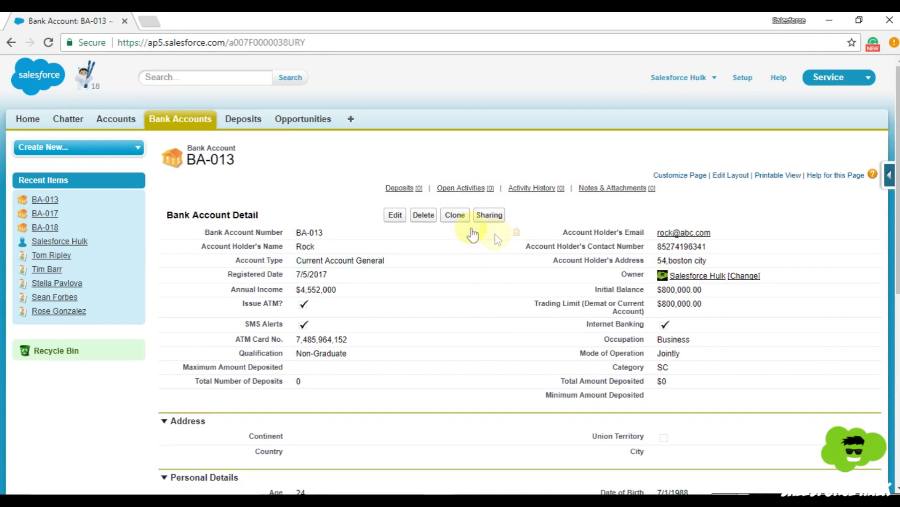
click(490, 215)
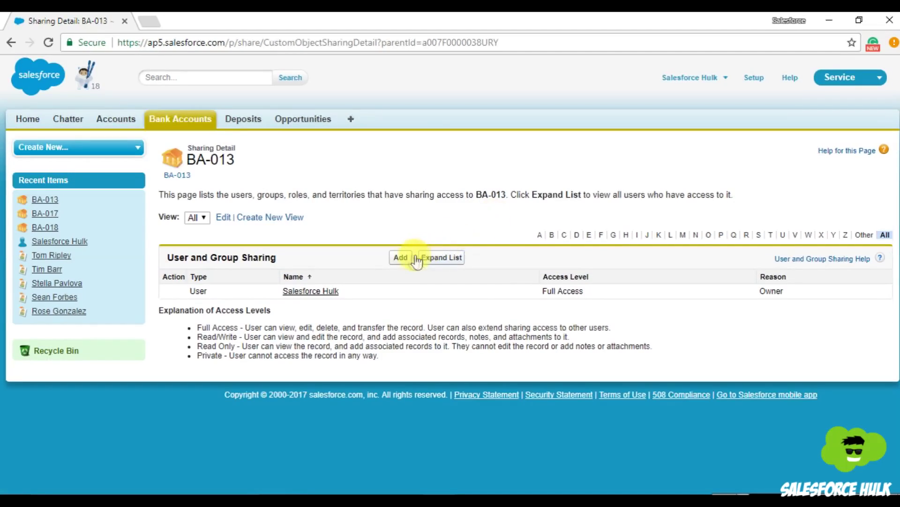
Start a new manual share for the record and add the non-admin individual user to the Share With list
click(401, 257)
scroll(270, 282, down, 3)
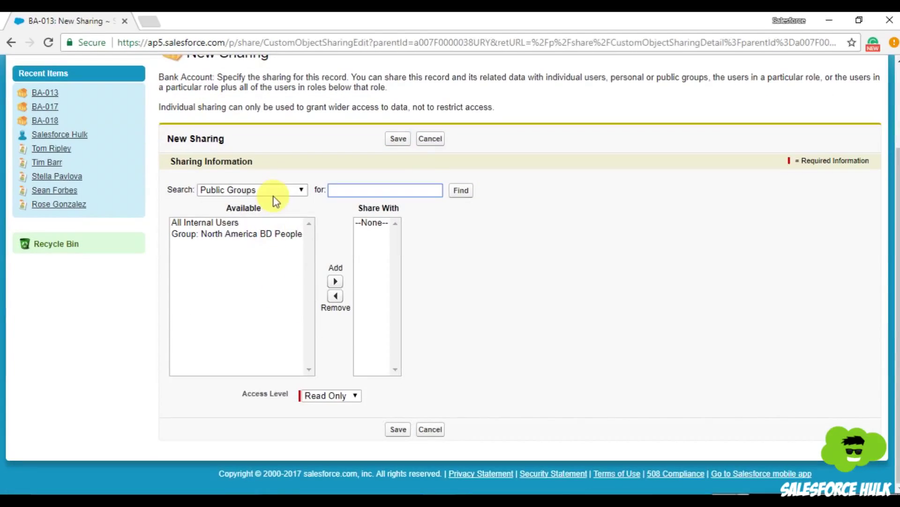
click(274, 192)
click(252, 235)
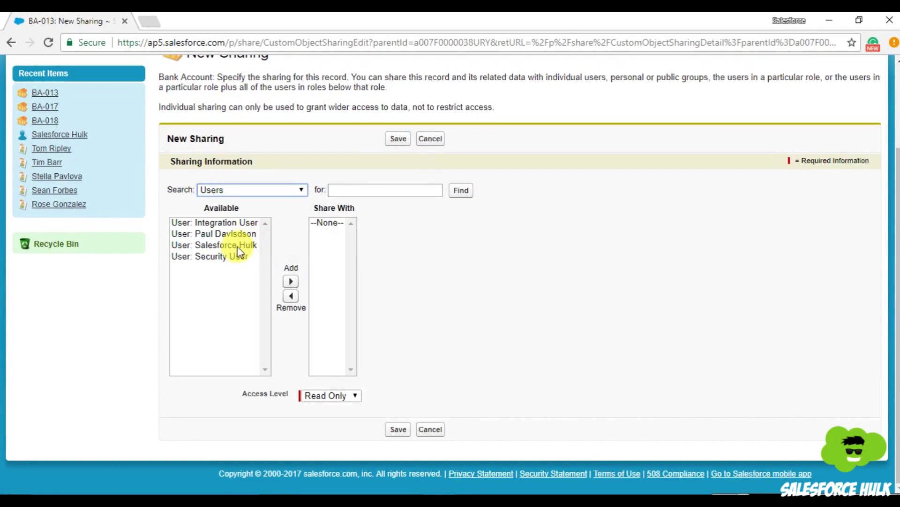
click(239, 242)
click(236, 234)
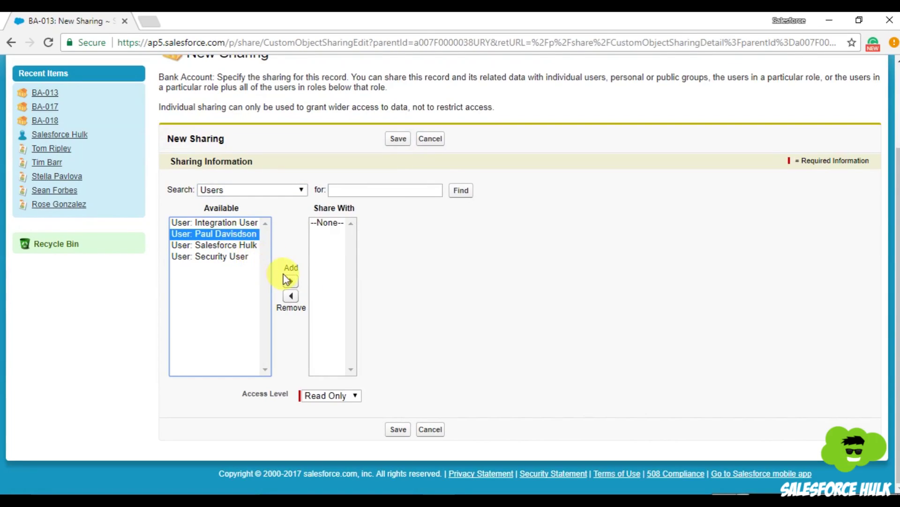
click(291, 281)
Add the Marketing Team entry from Roles and Subordinates to the record's Share With list
click(278, 190)
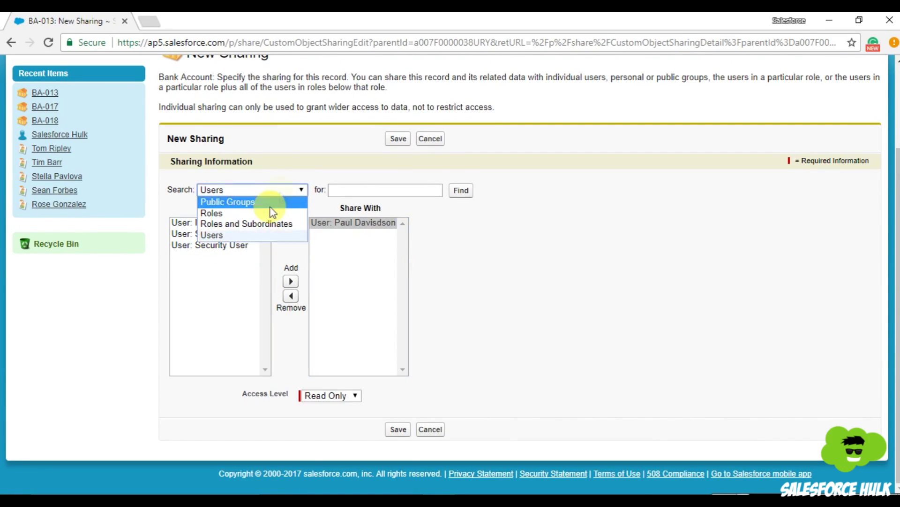
click(253, 224)
scroll(302, 277, down, 2)
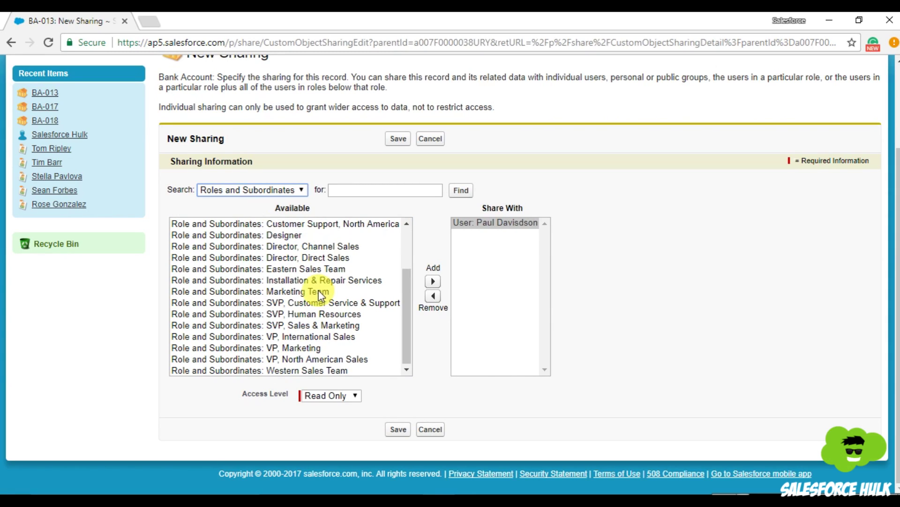
click(319, 291)
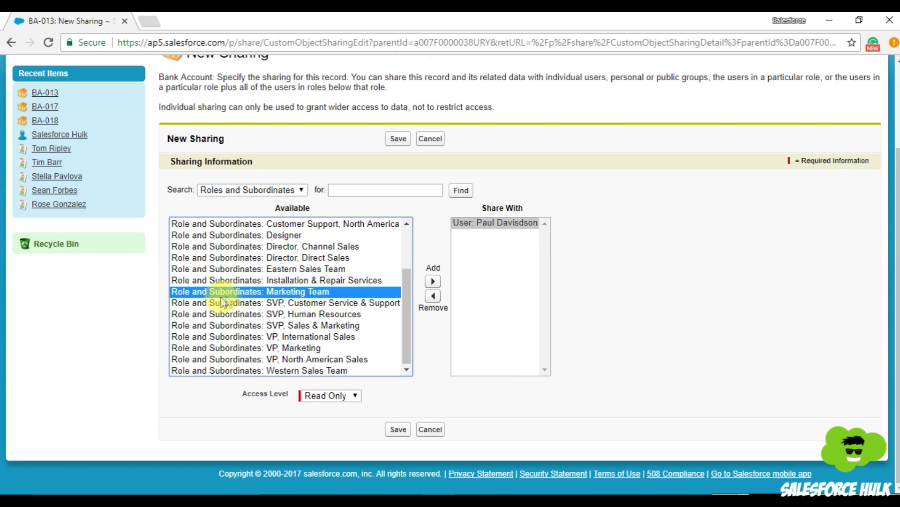
click(433, 281)
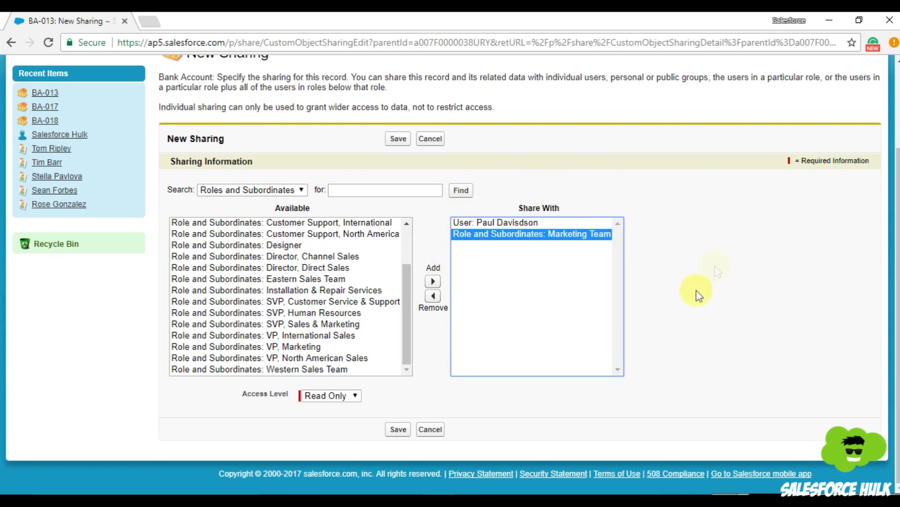
Set the manual share's access level to Read/Write and save it
click(341, 396)
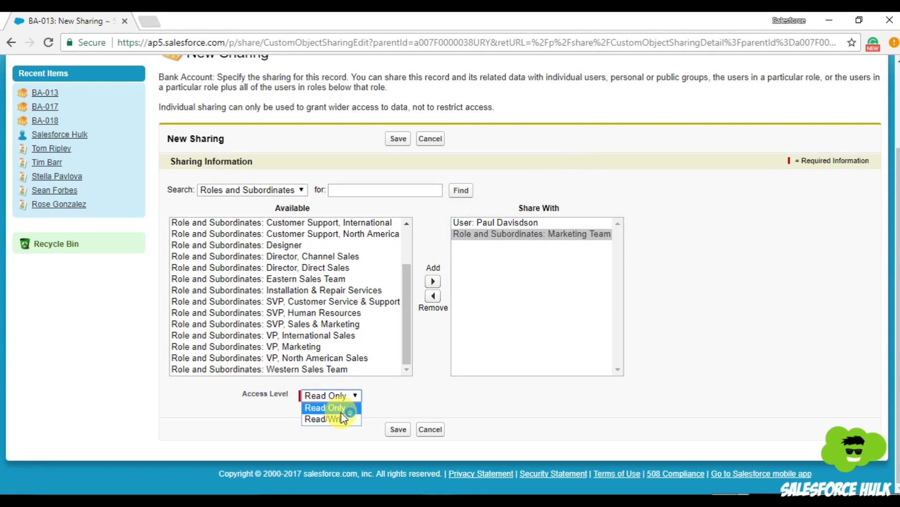
click(339, 419)
click(405, 431)
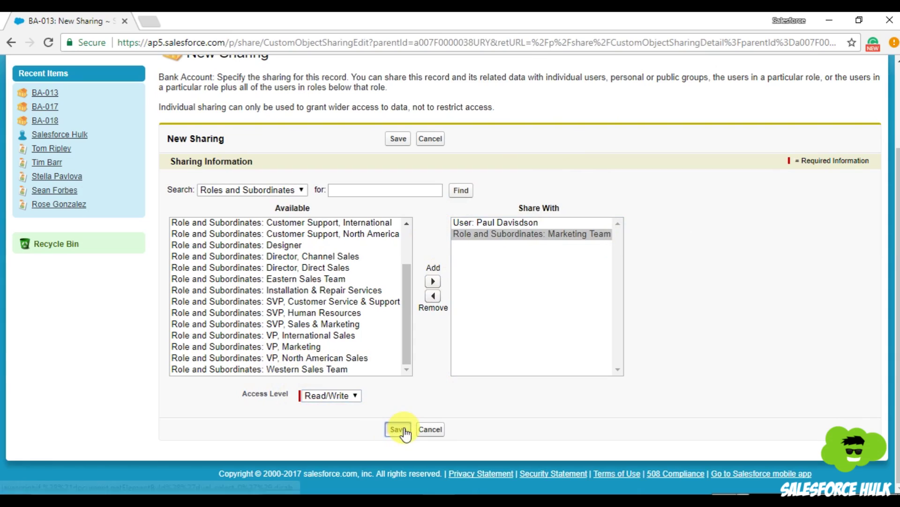